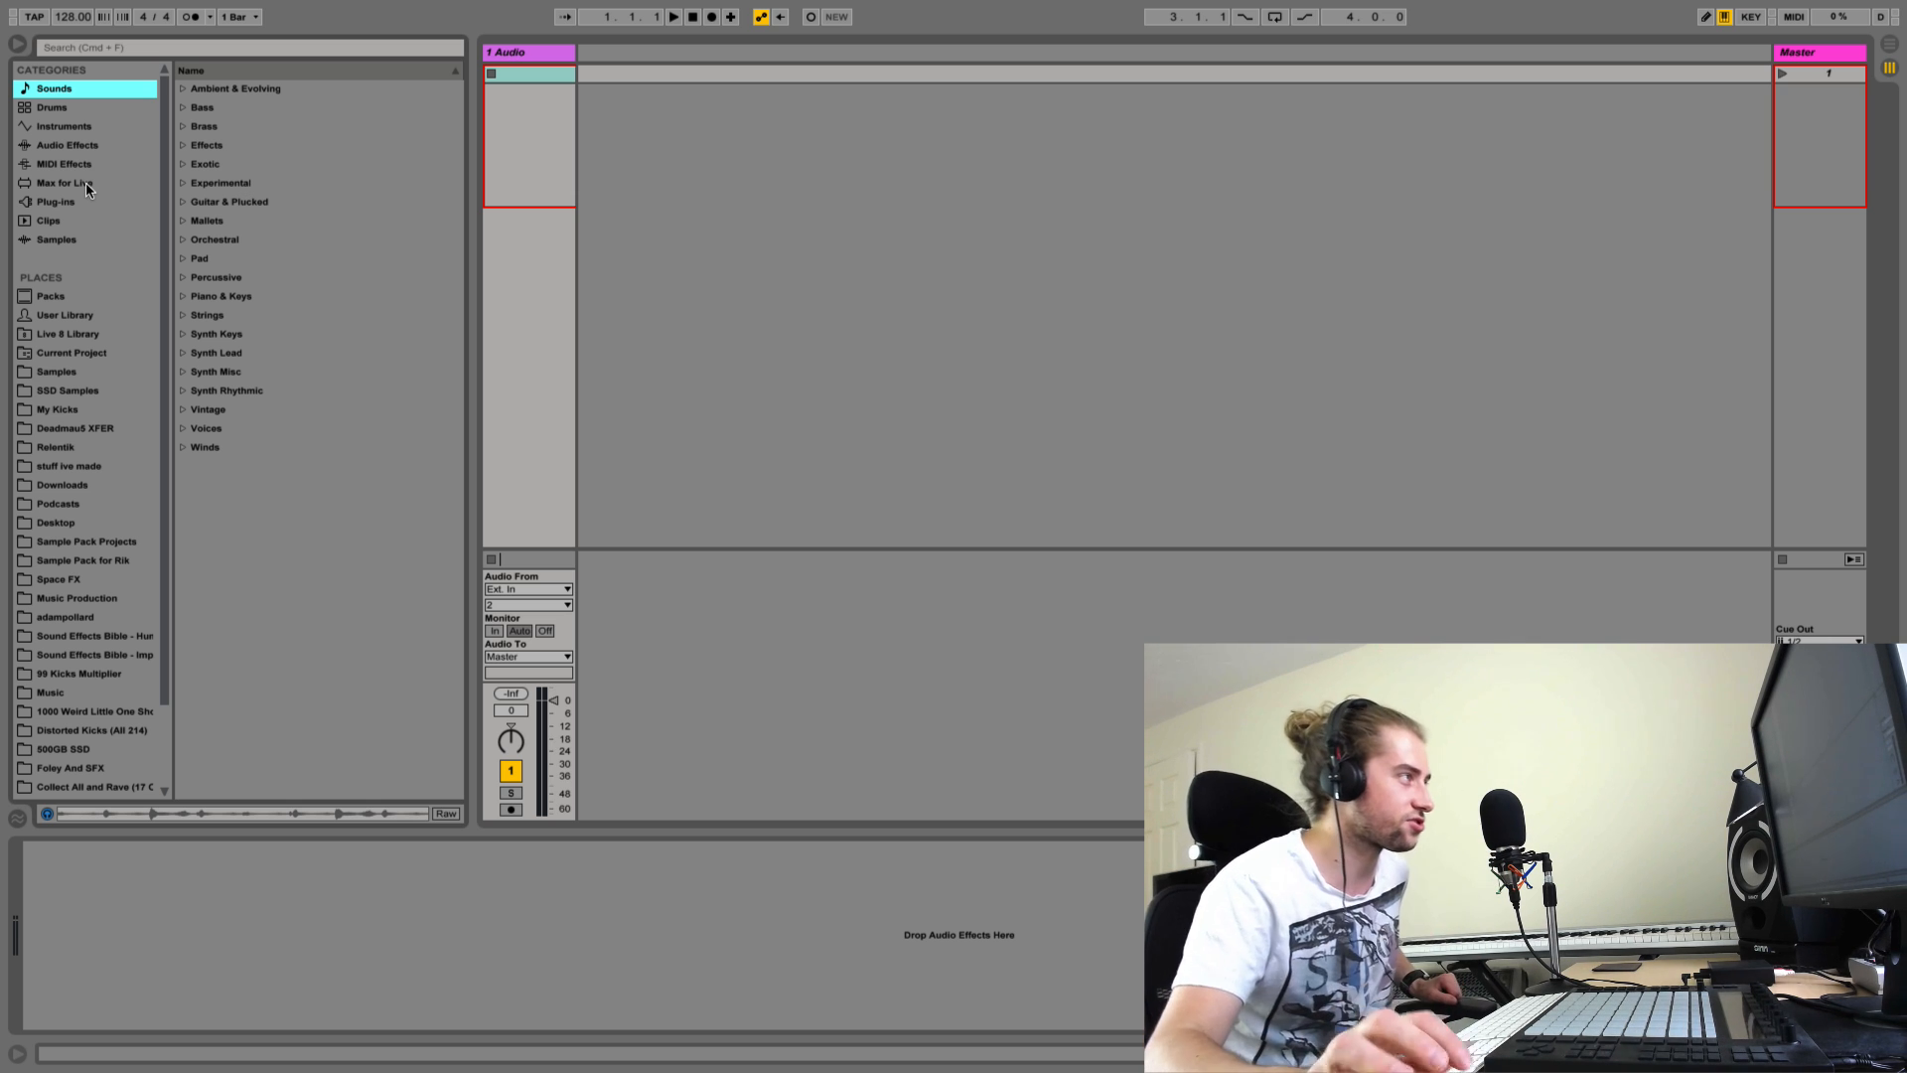
Step: Load the Granulator II Max for Live instrument onto a new track and delete the 1 Audio track
click(85, 183)
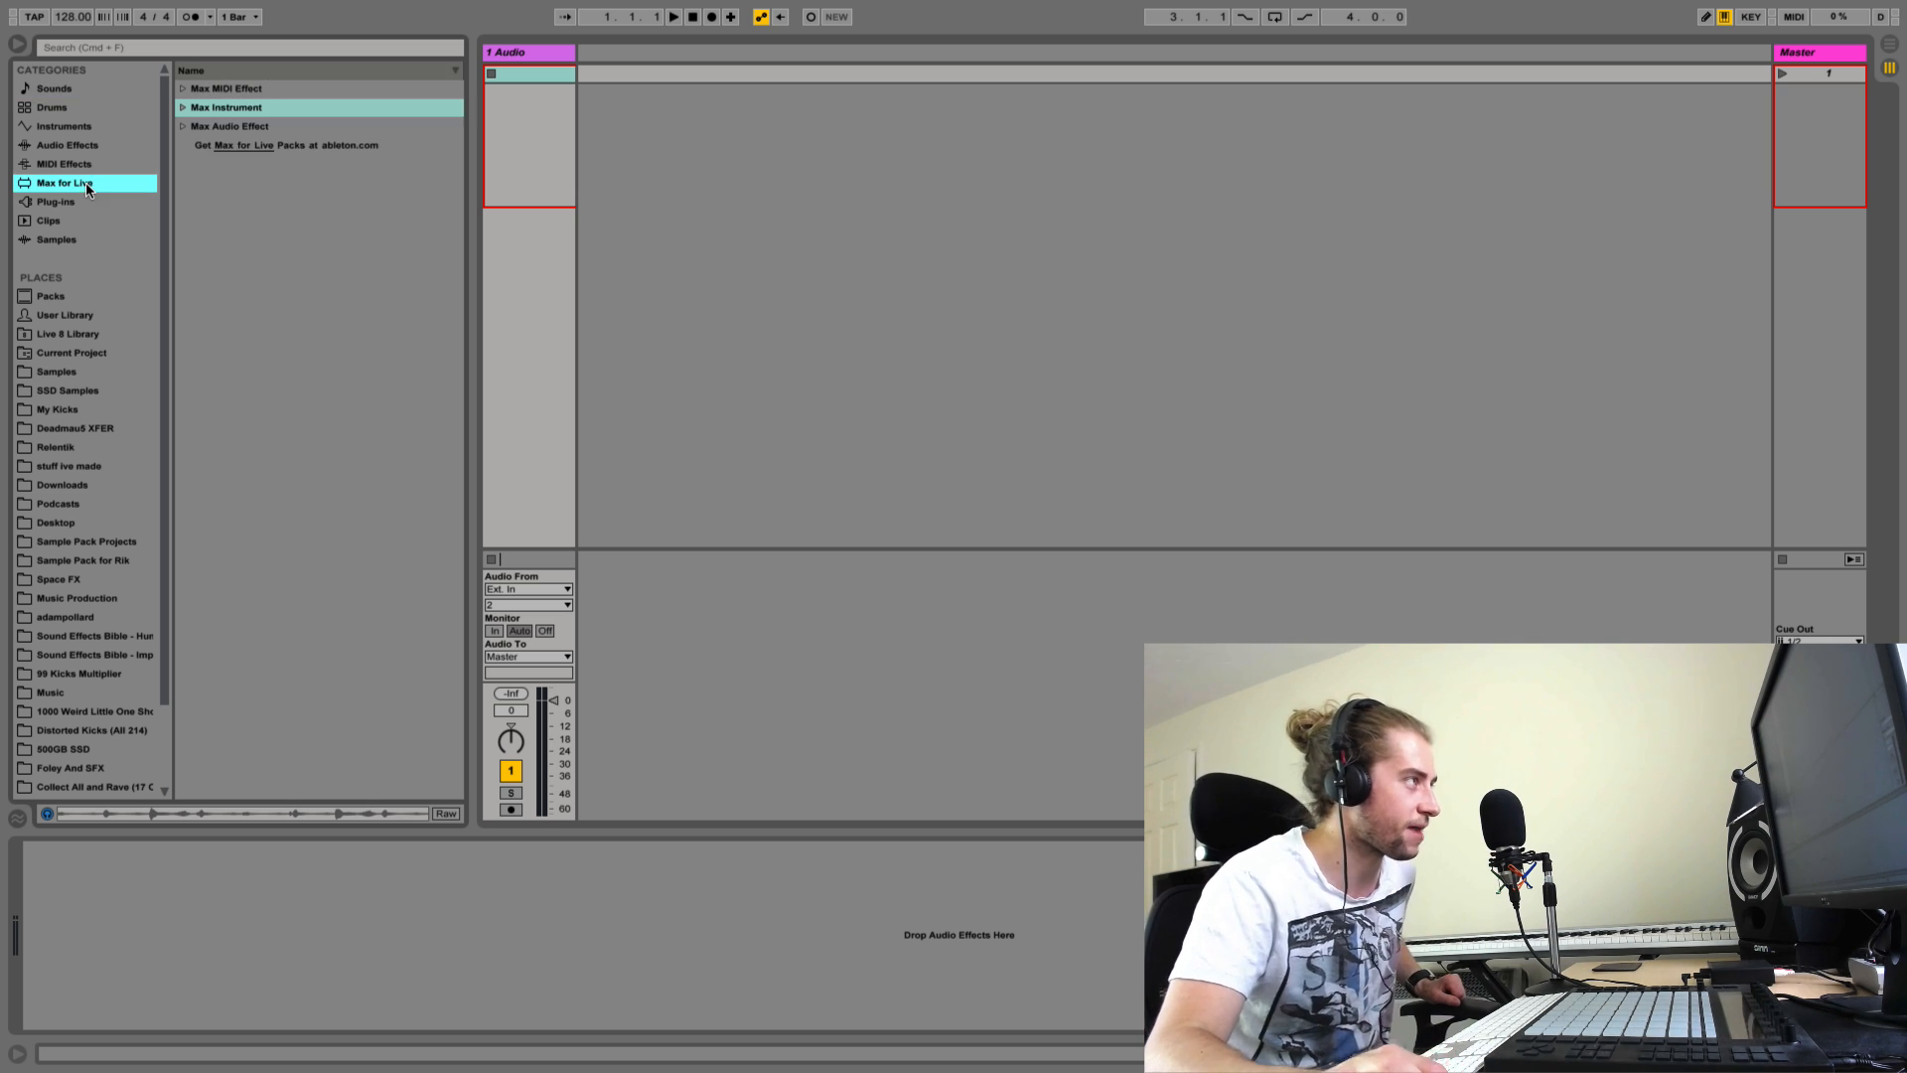
click(182, 107)
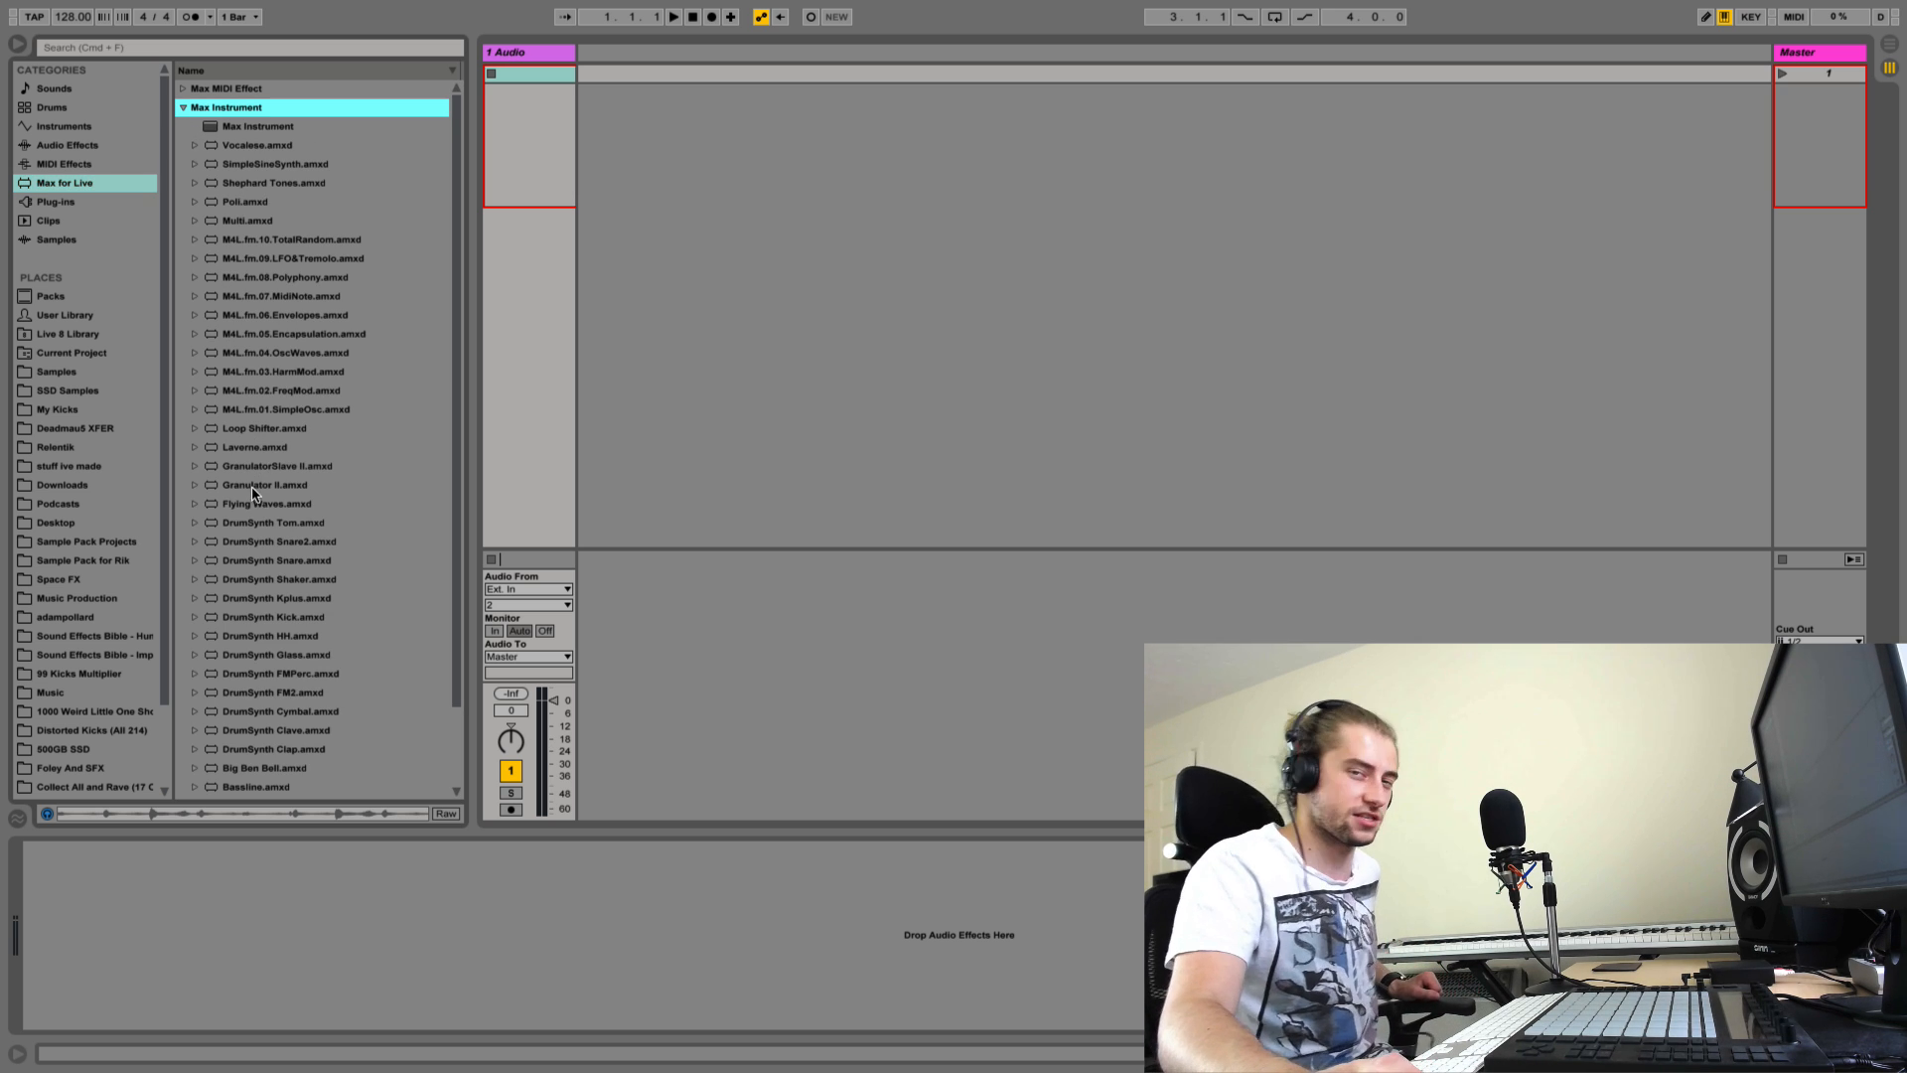
scroll(254, 499, down, 3)
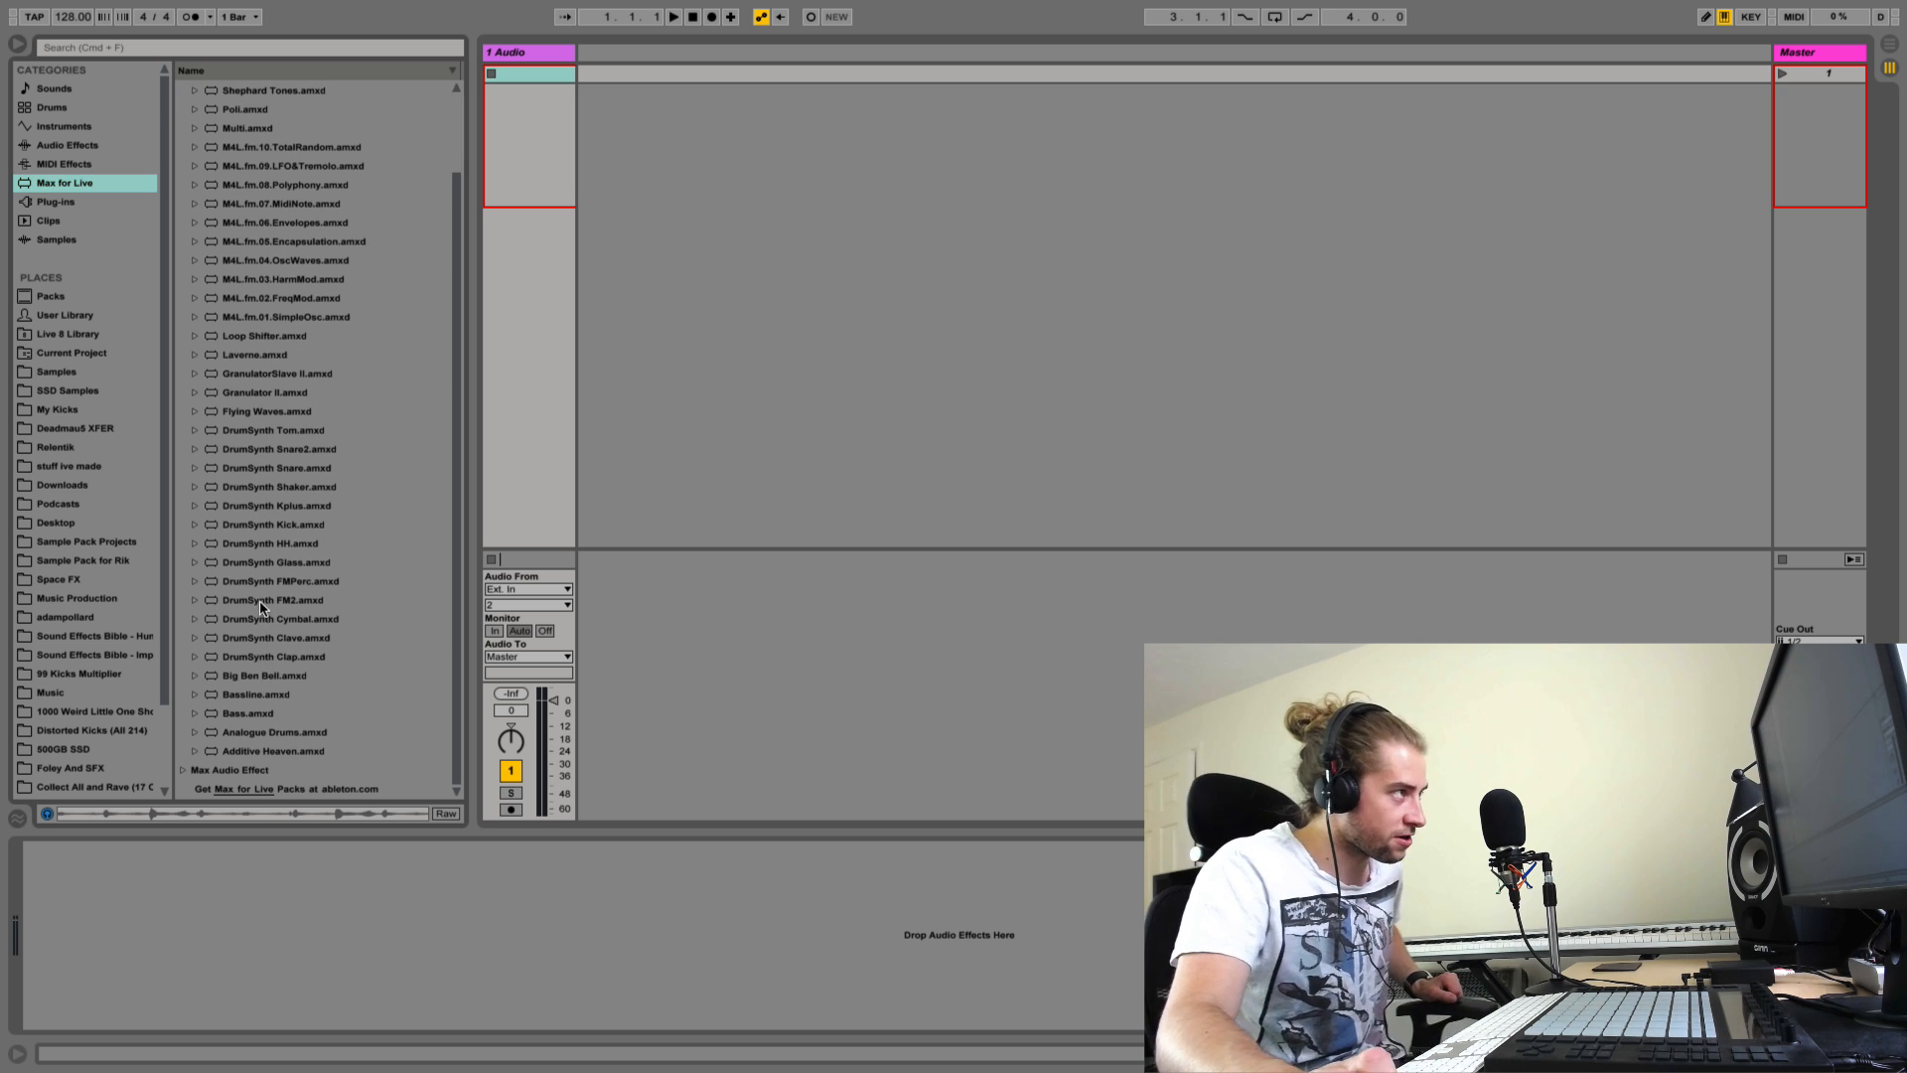
scroll(261, 608, up, 3)
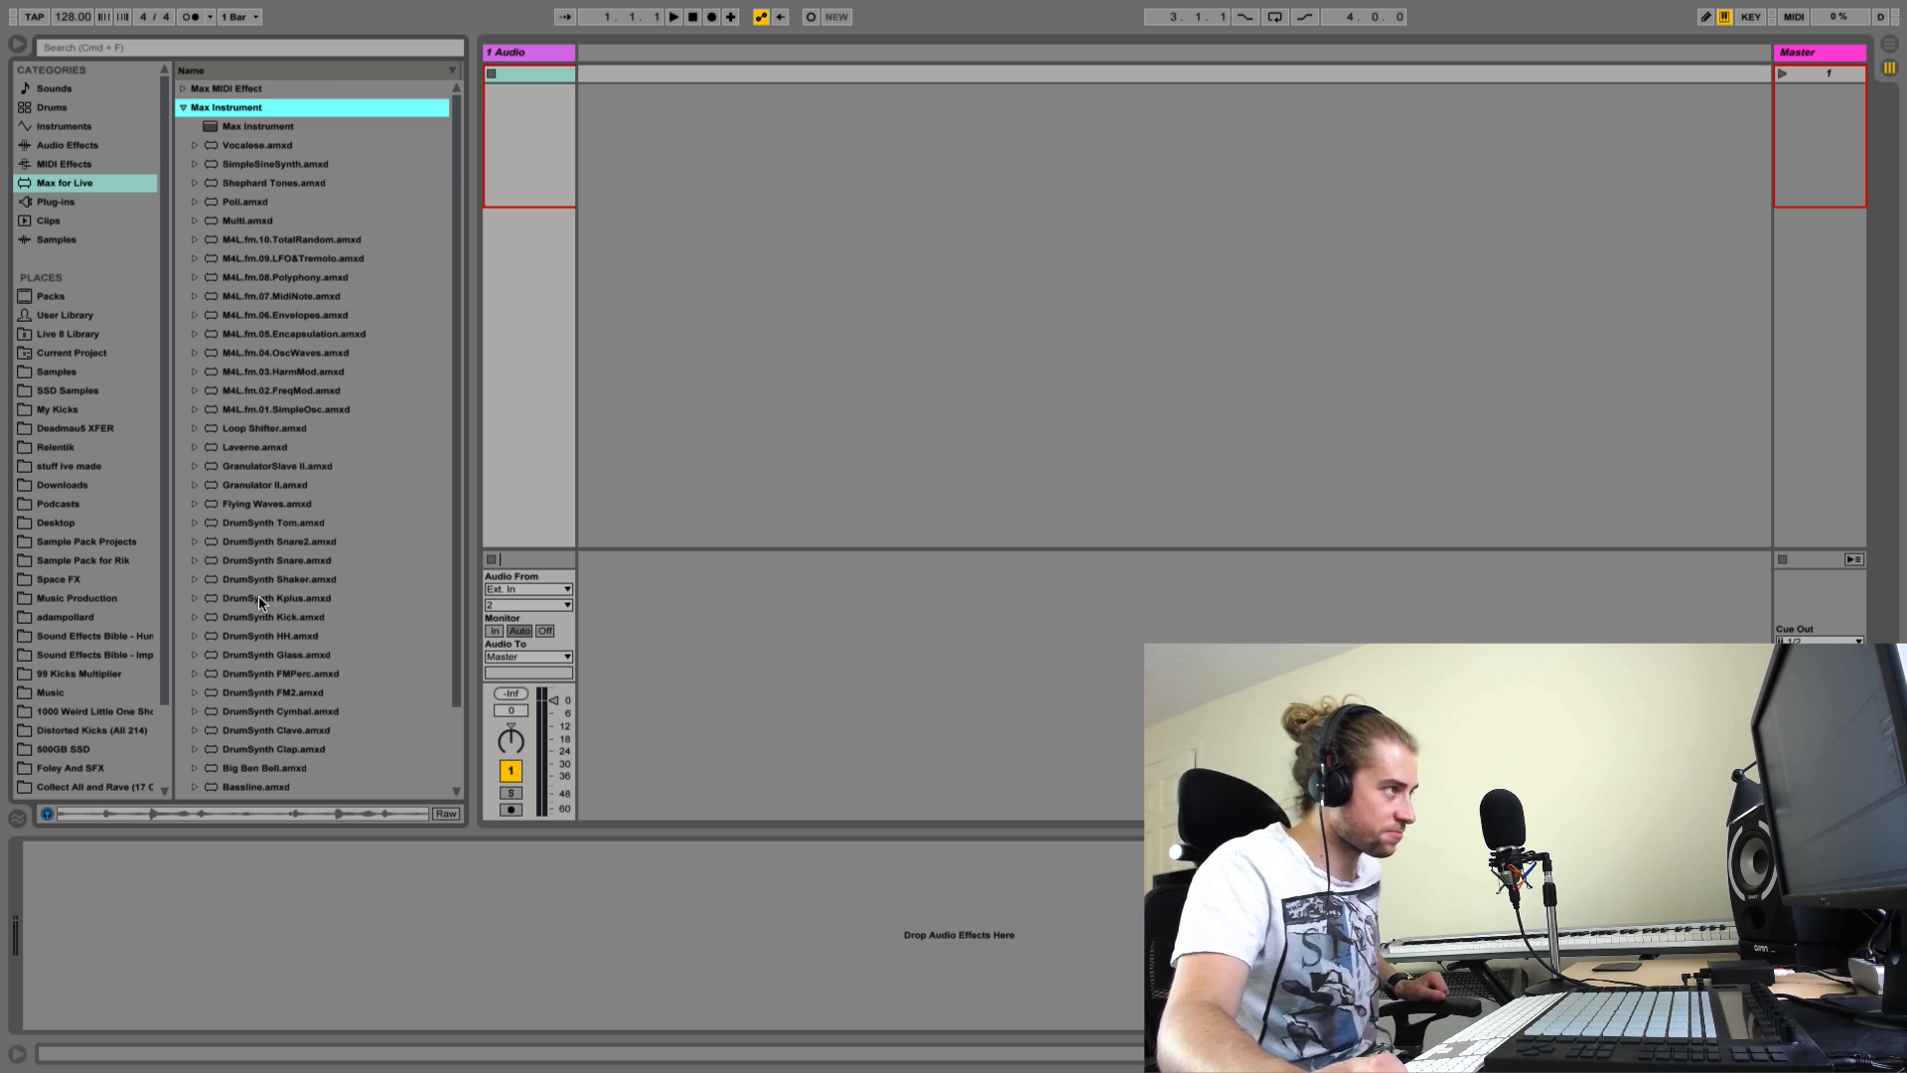
double_click(265, 487)
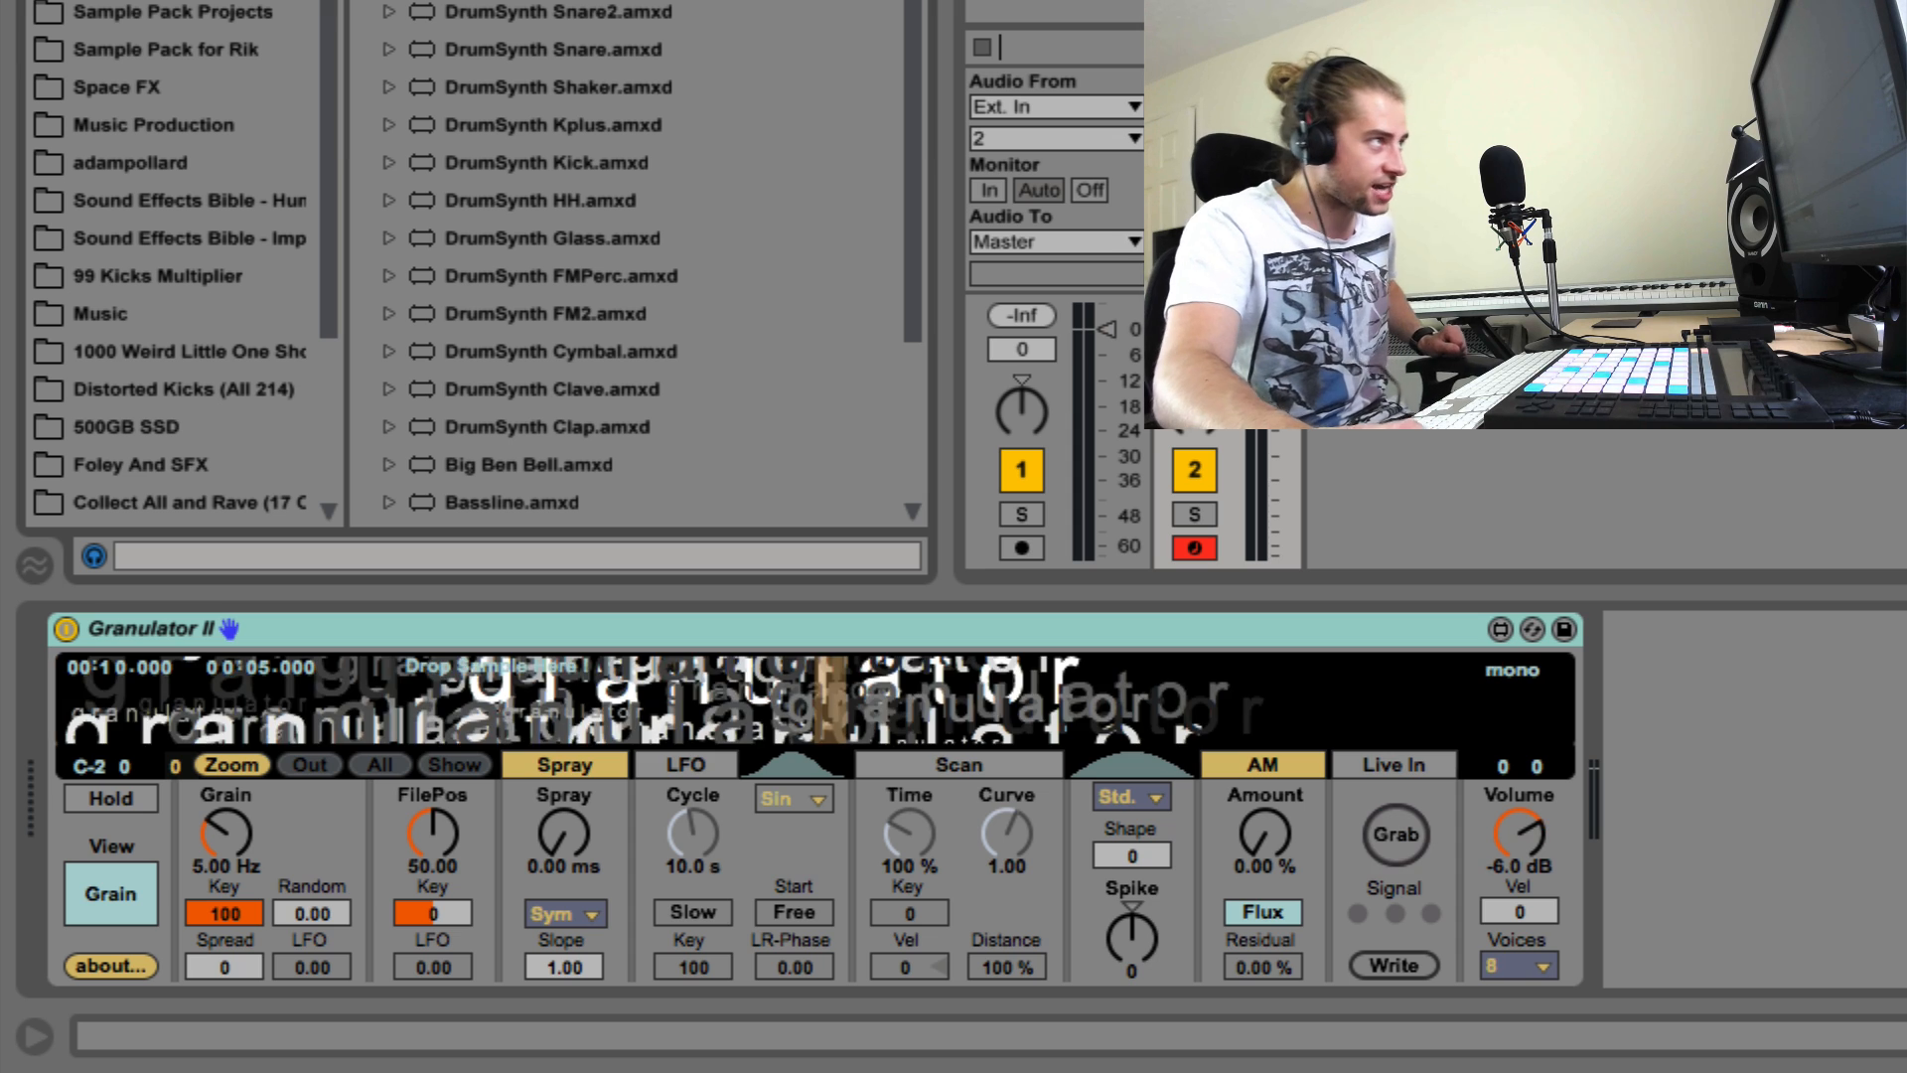
click(514, 58)
key(Delete)
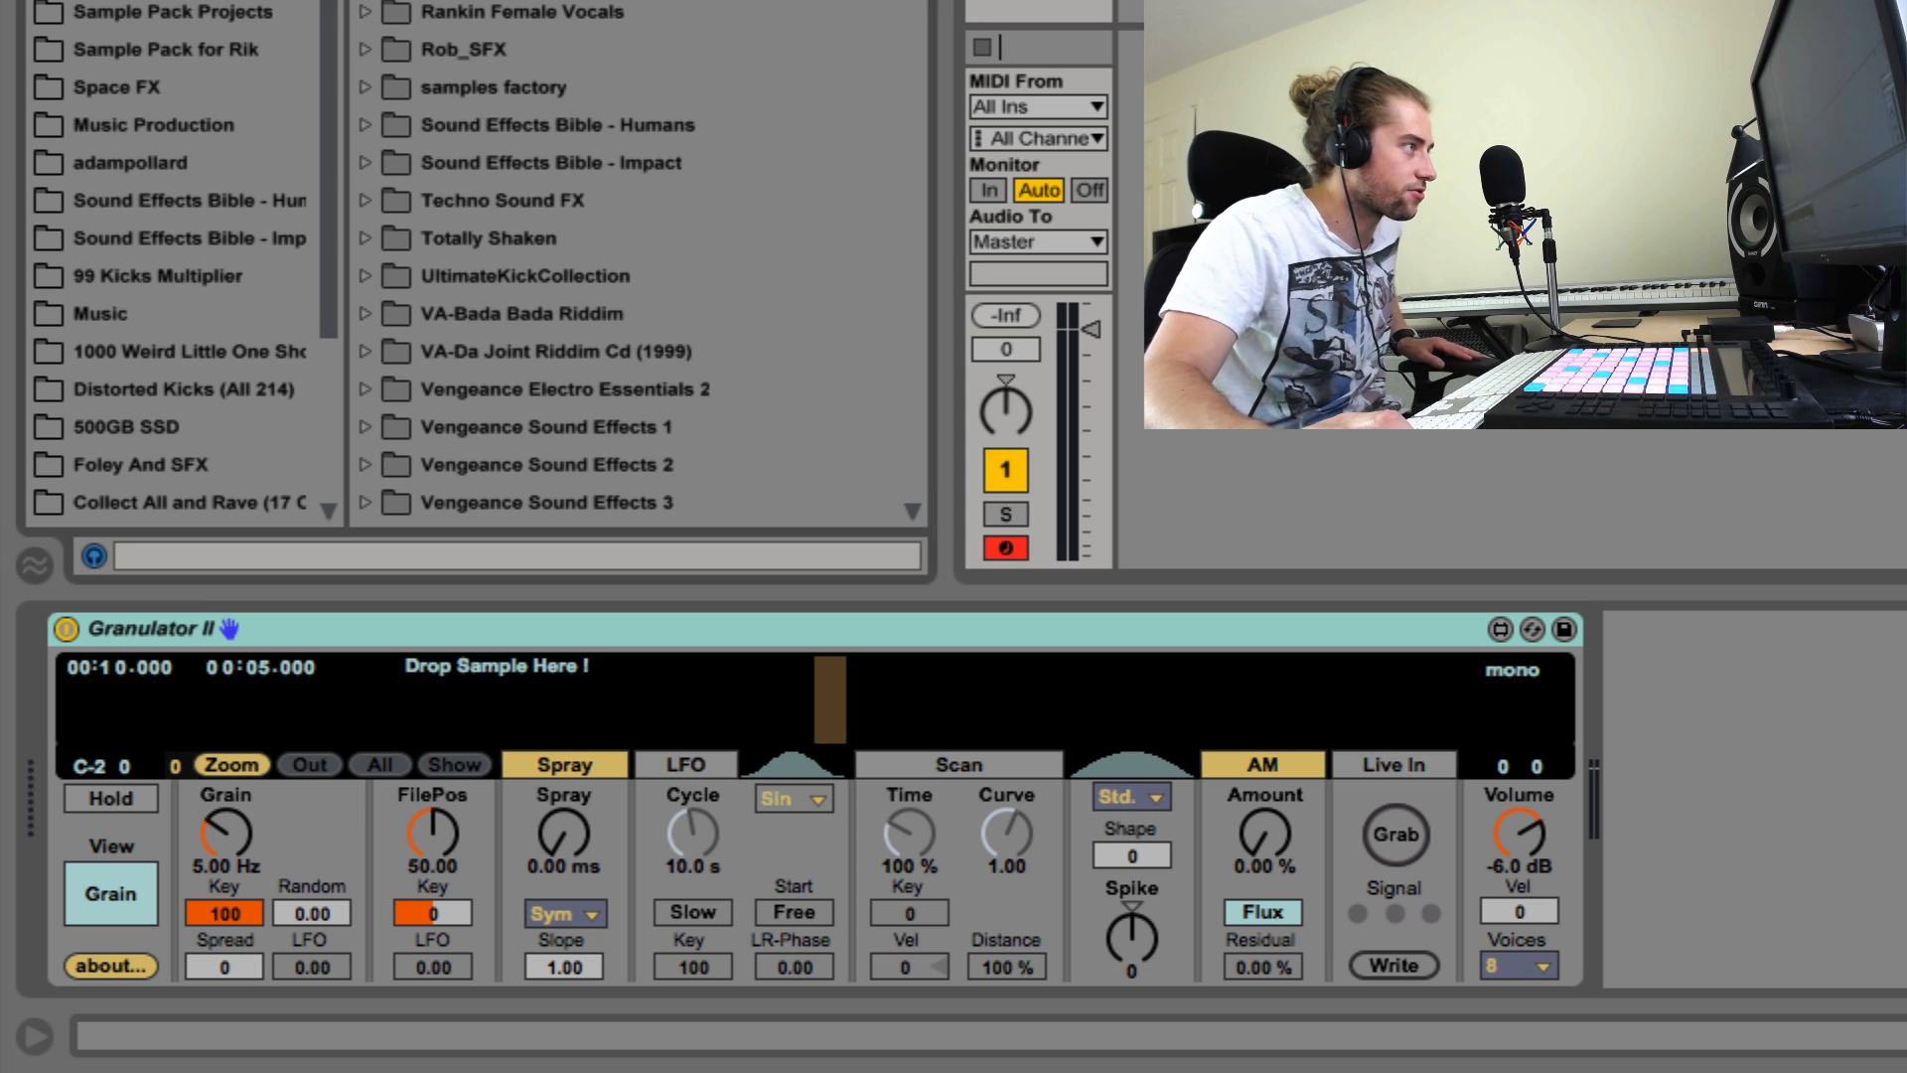
Step: Audition the vocal samples and load FreshCal_BounceThatBooty1.wav into Granulator II
scroll(418, 39, up, 2)
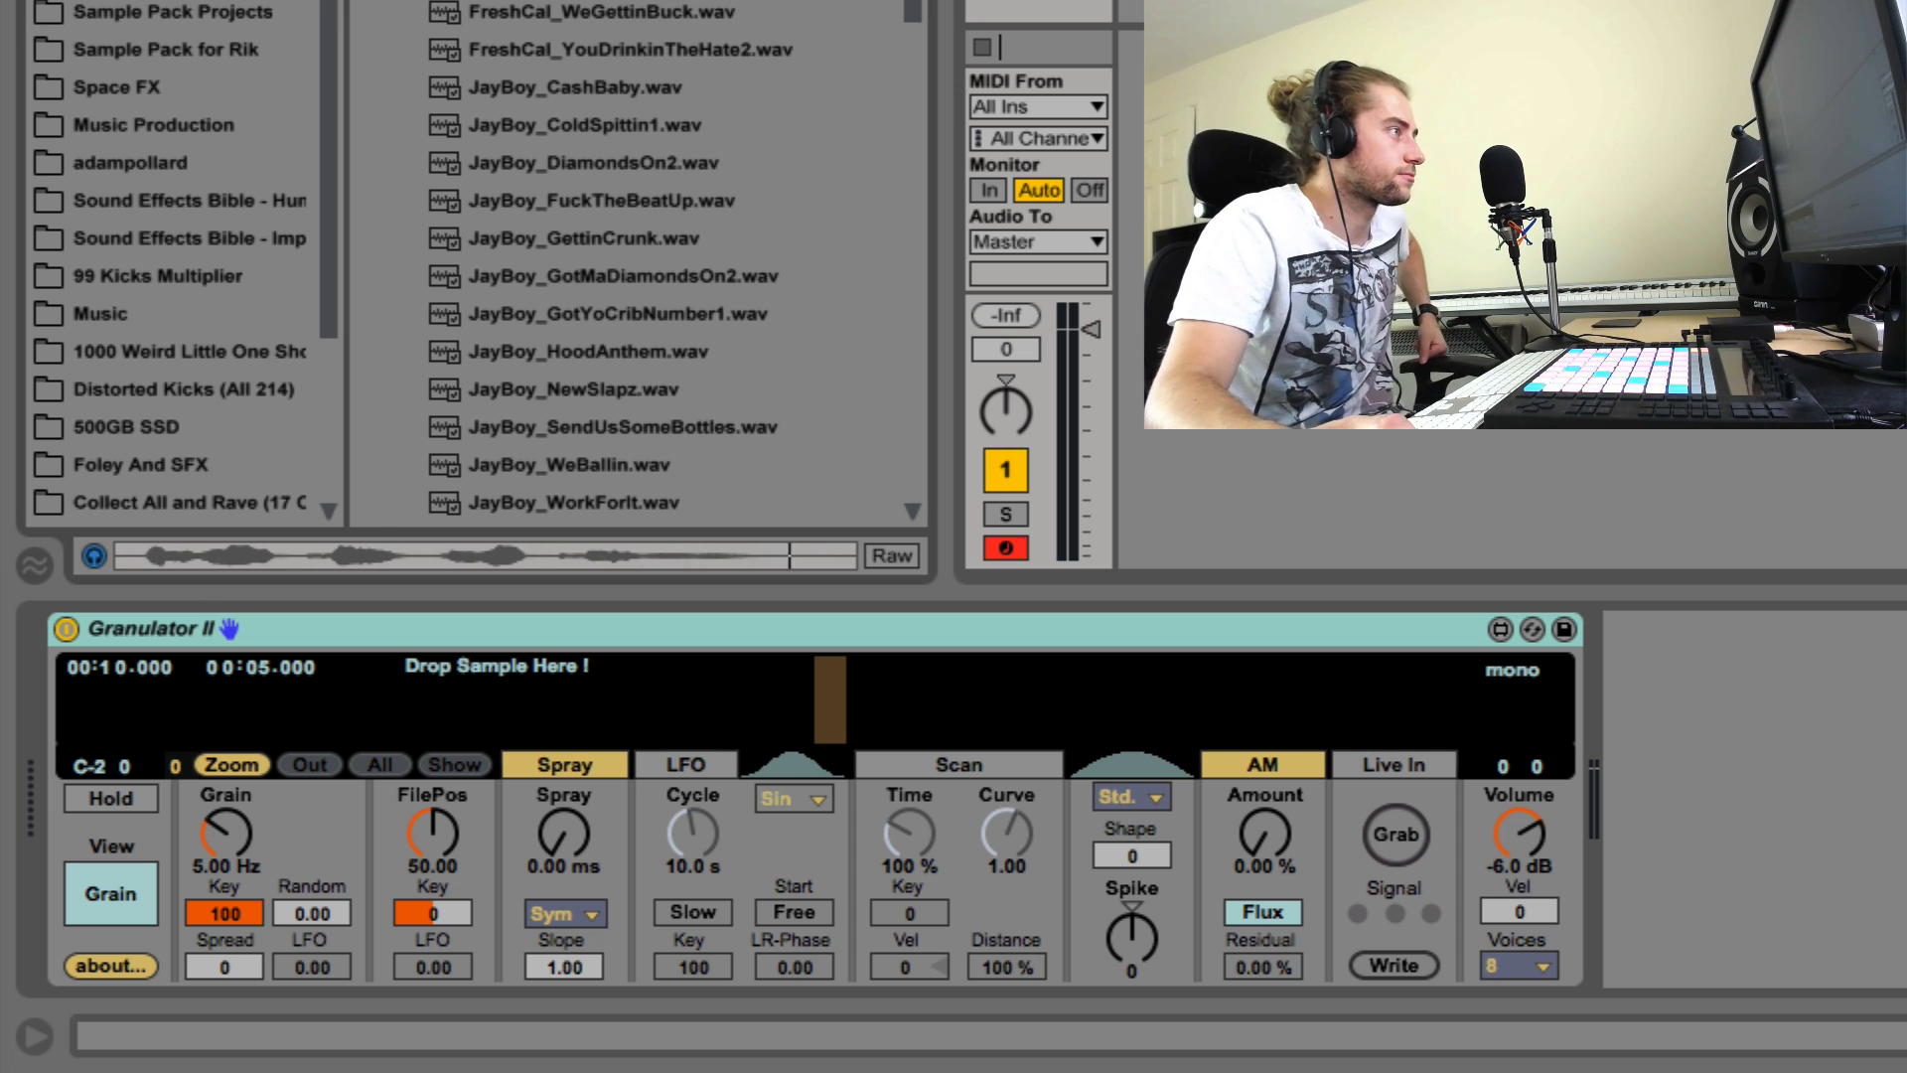
key(Down)
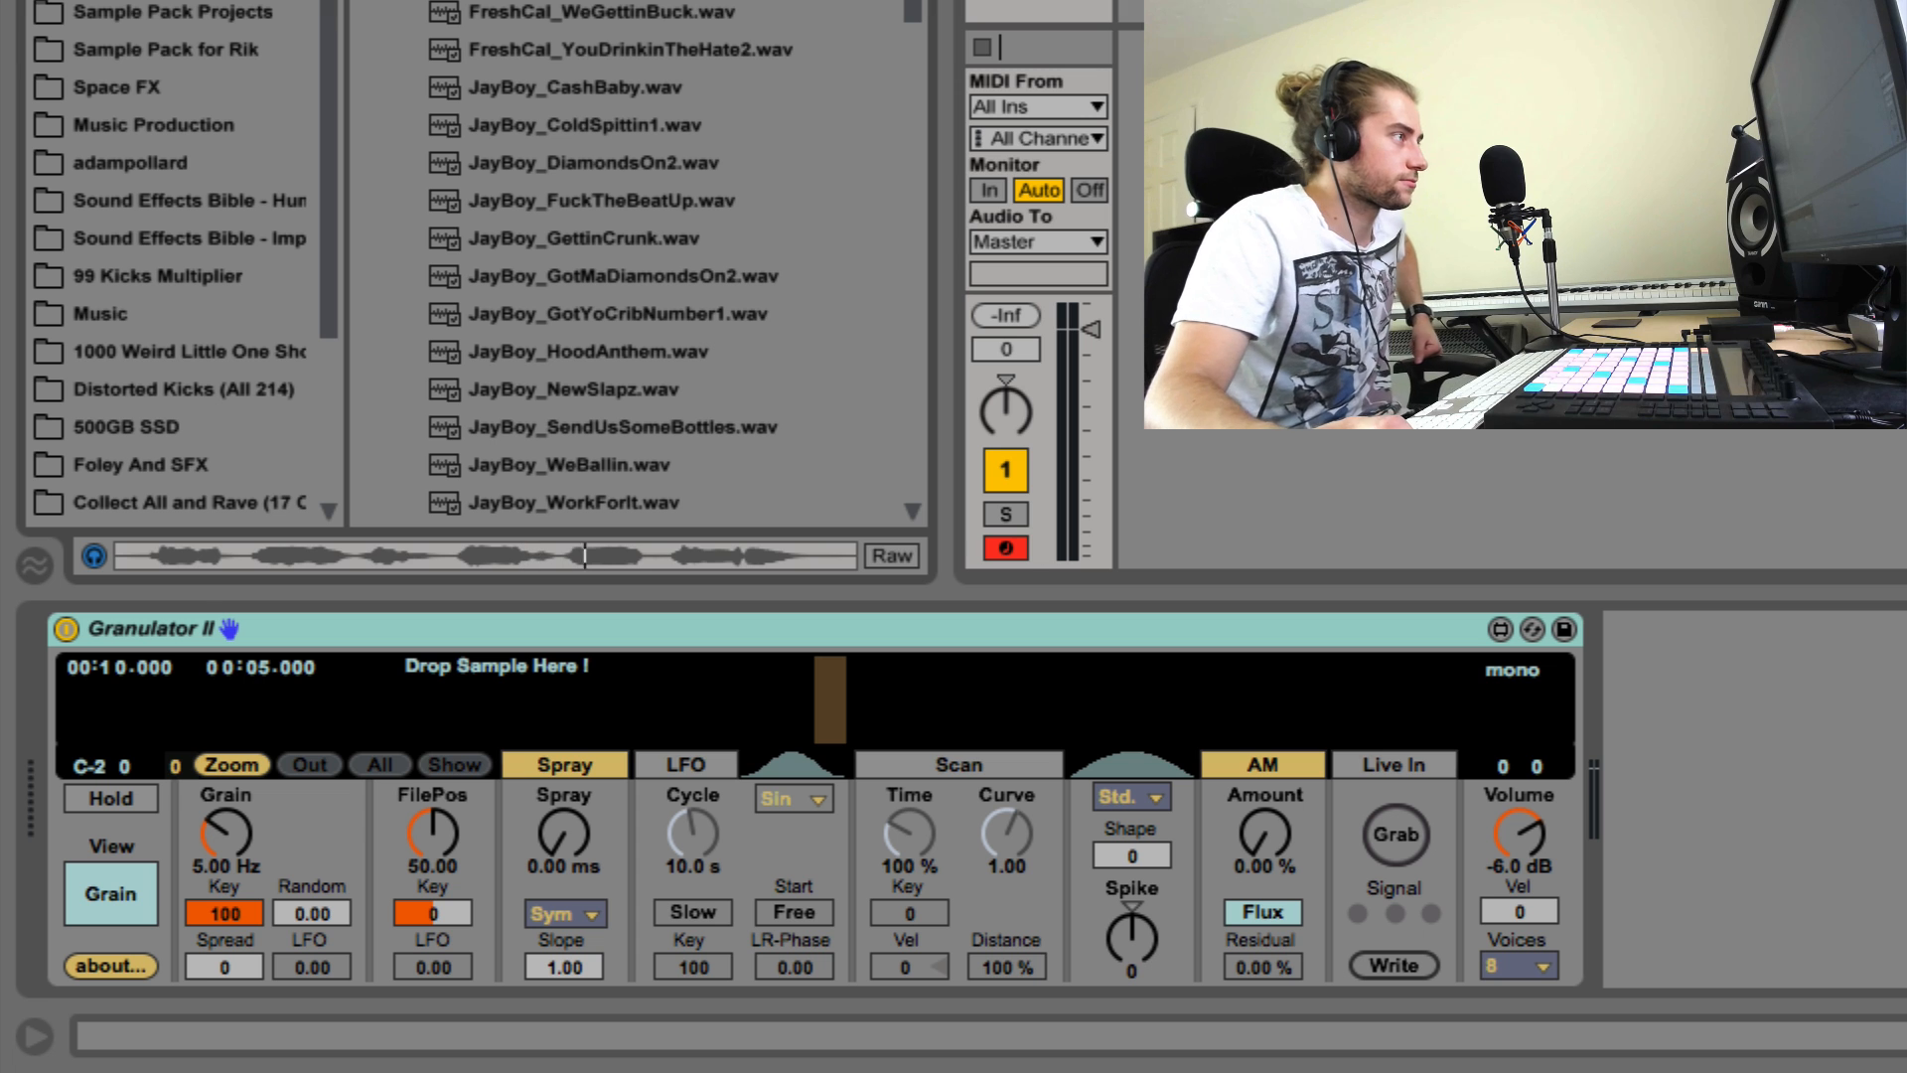
drag(618, 129, 651, 667)
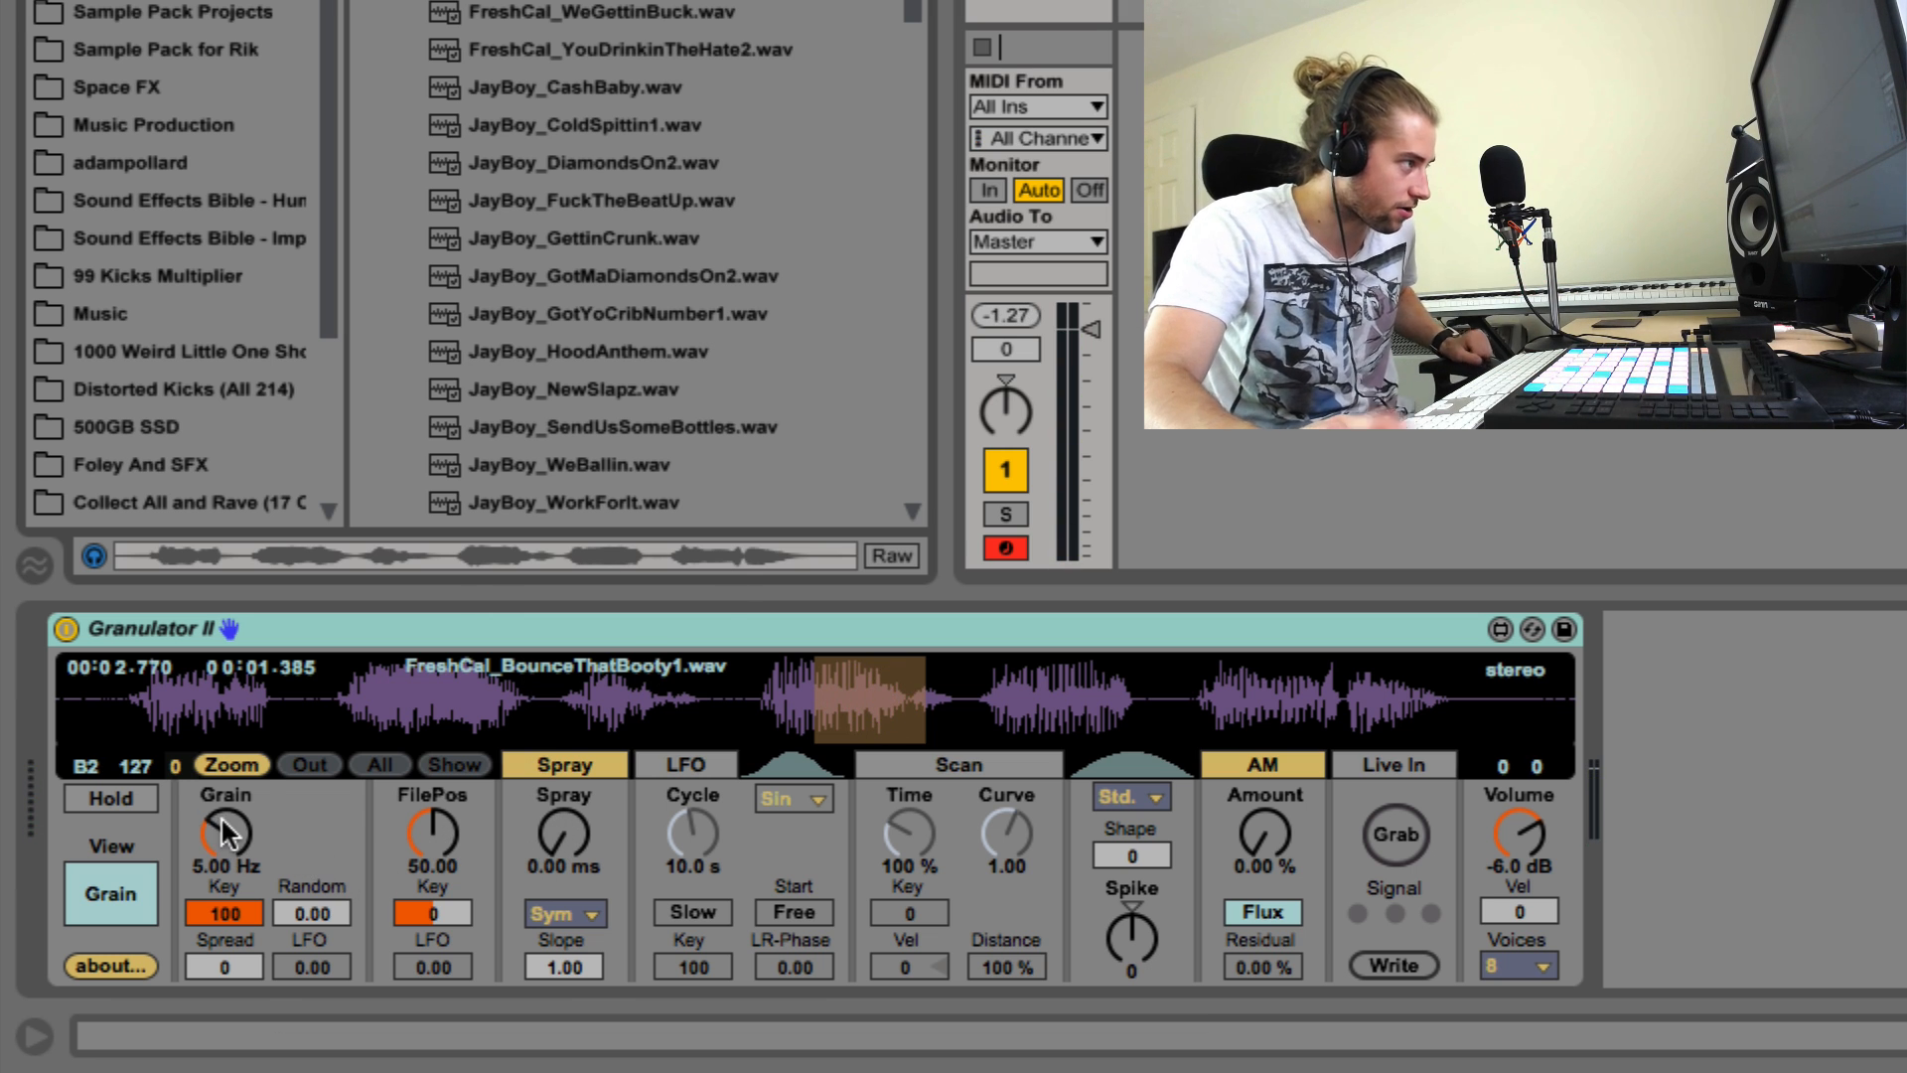
Step: Set the Grain rate to 6.56 Hz and enable the LFO with a 37.7 s cycle
mouse_move(227, 833)
mouse_down()
mouse_move(227, 794)
mouse_move(226, 890)
mouse_move(226, 825)
mouse_up()
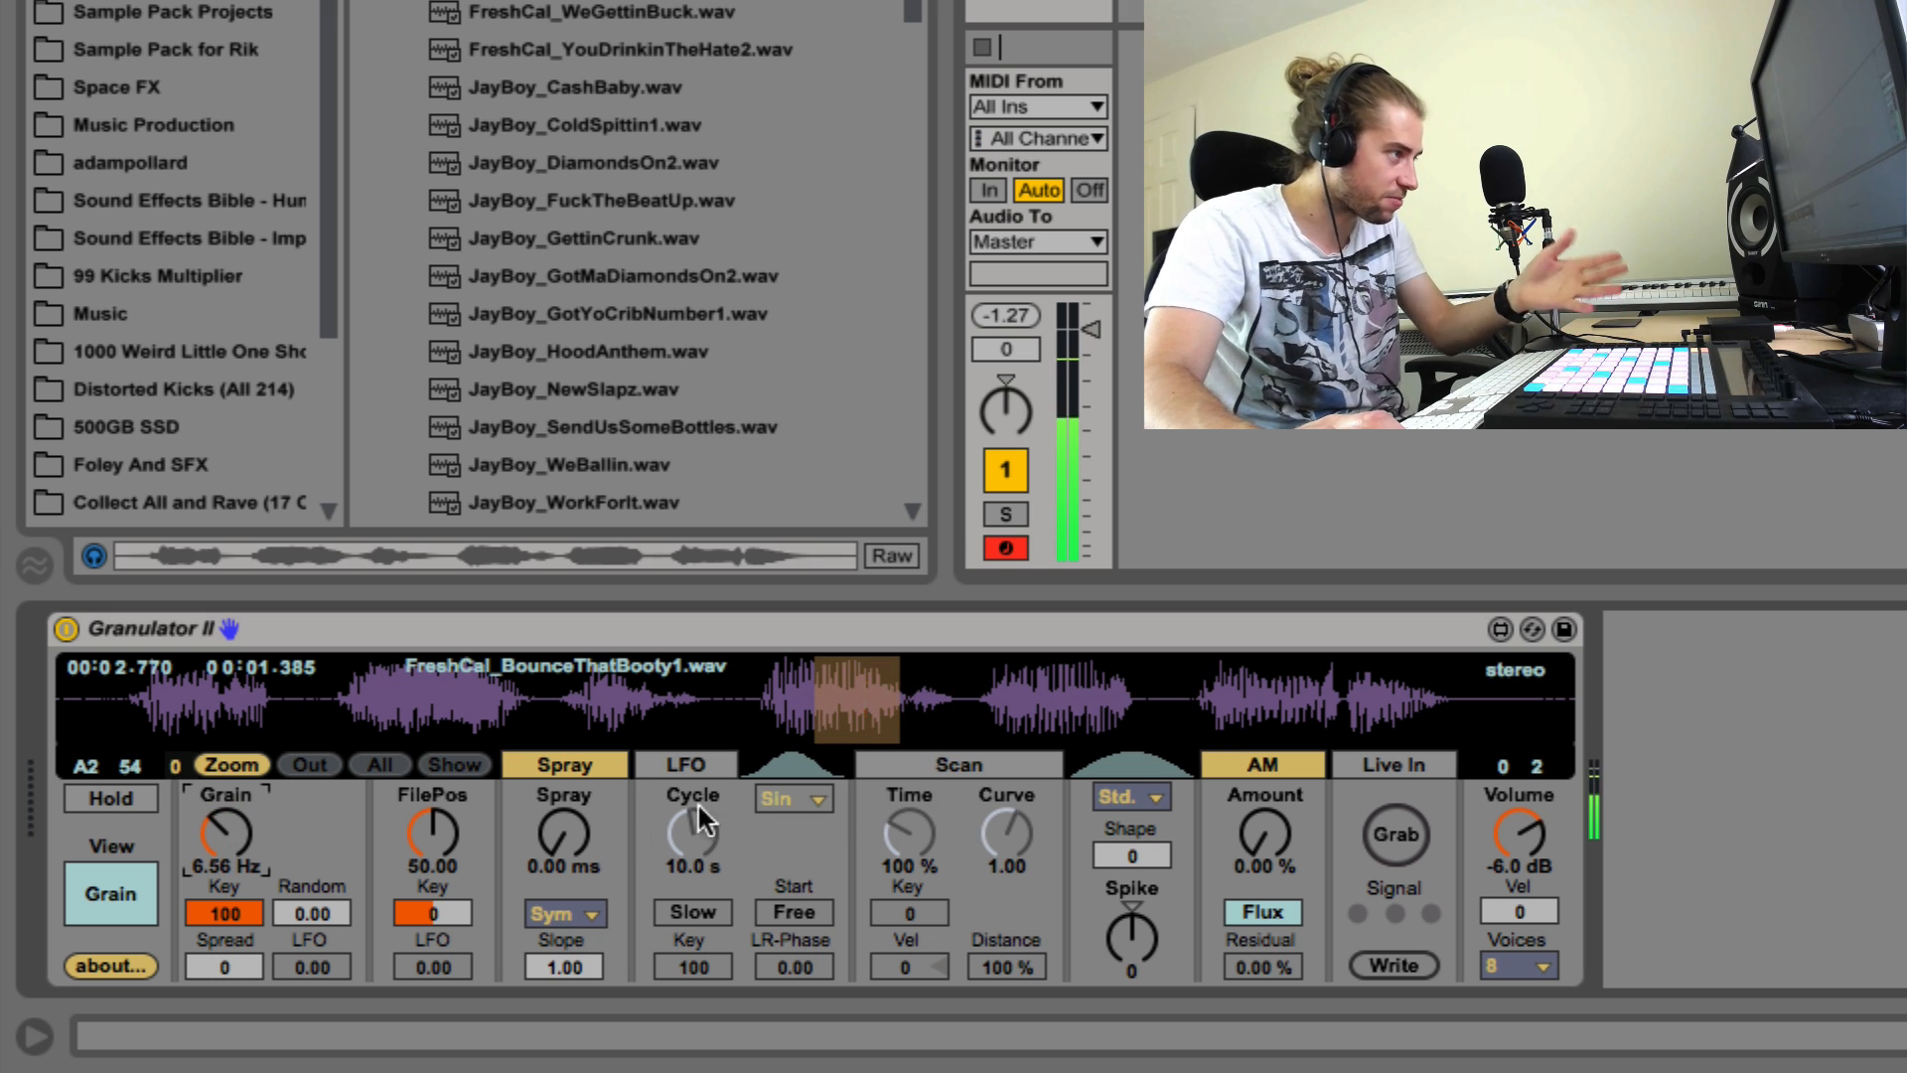
click(676, 761)
drag(693, 867, 703, 820)
Step: Enable Scan in Granulator II with its time at 1627 % and its curve at 1.44
click(902, 791)
click(911, 765)
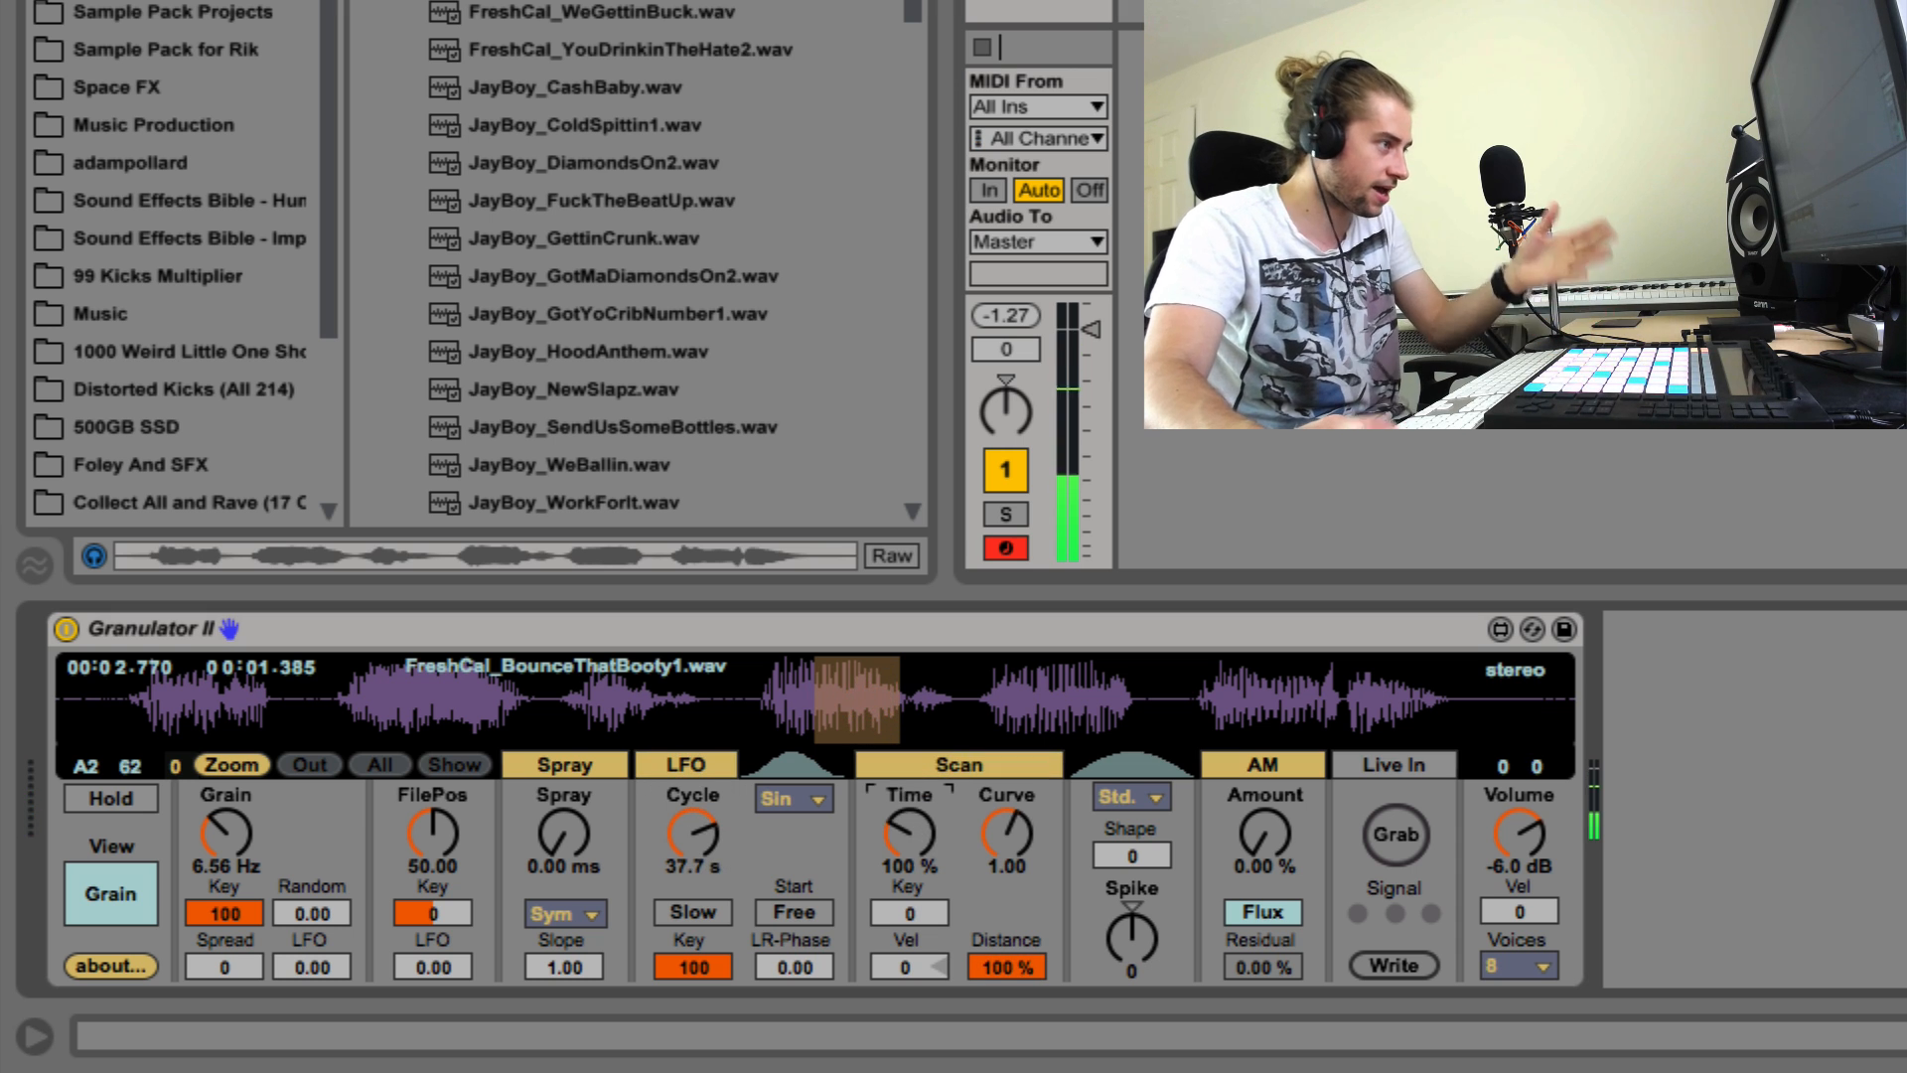
drag(908, 834, 909, 785)
drag(996, 849, 996, 830)
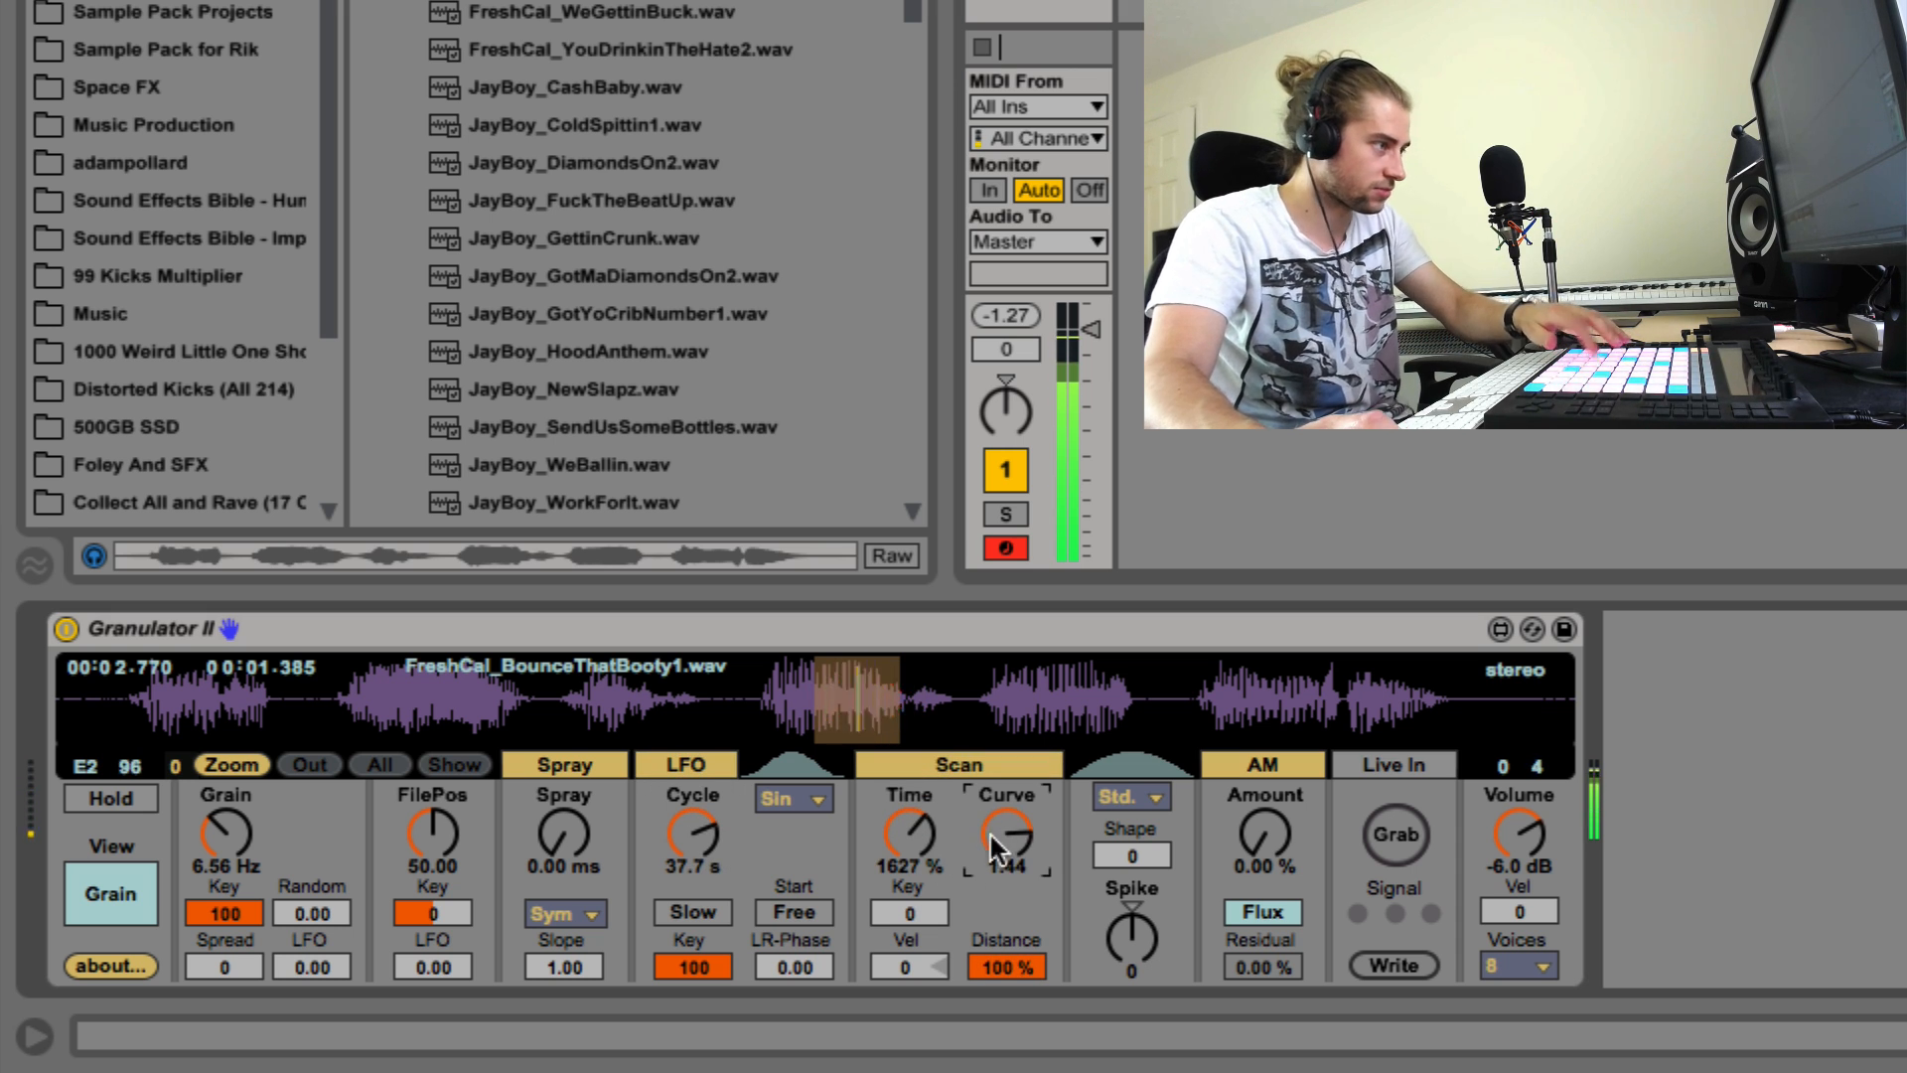
Step: Set the LFO Key amount to 91 and the Spray to about 397 ms
mouse_move(712, 956)
mouse_down()
mouse_move(711, 993)
mouse_move(684, 930)
mouse_up()
mouse_move(568, 830)
mouse_down()
mouse_move(568, 774)
mouse_move(612, 808)
mouse_up()
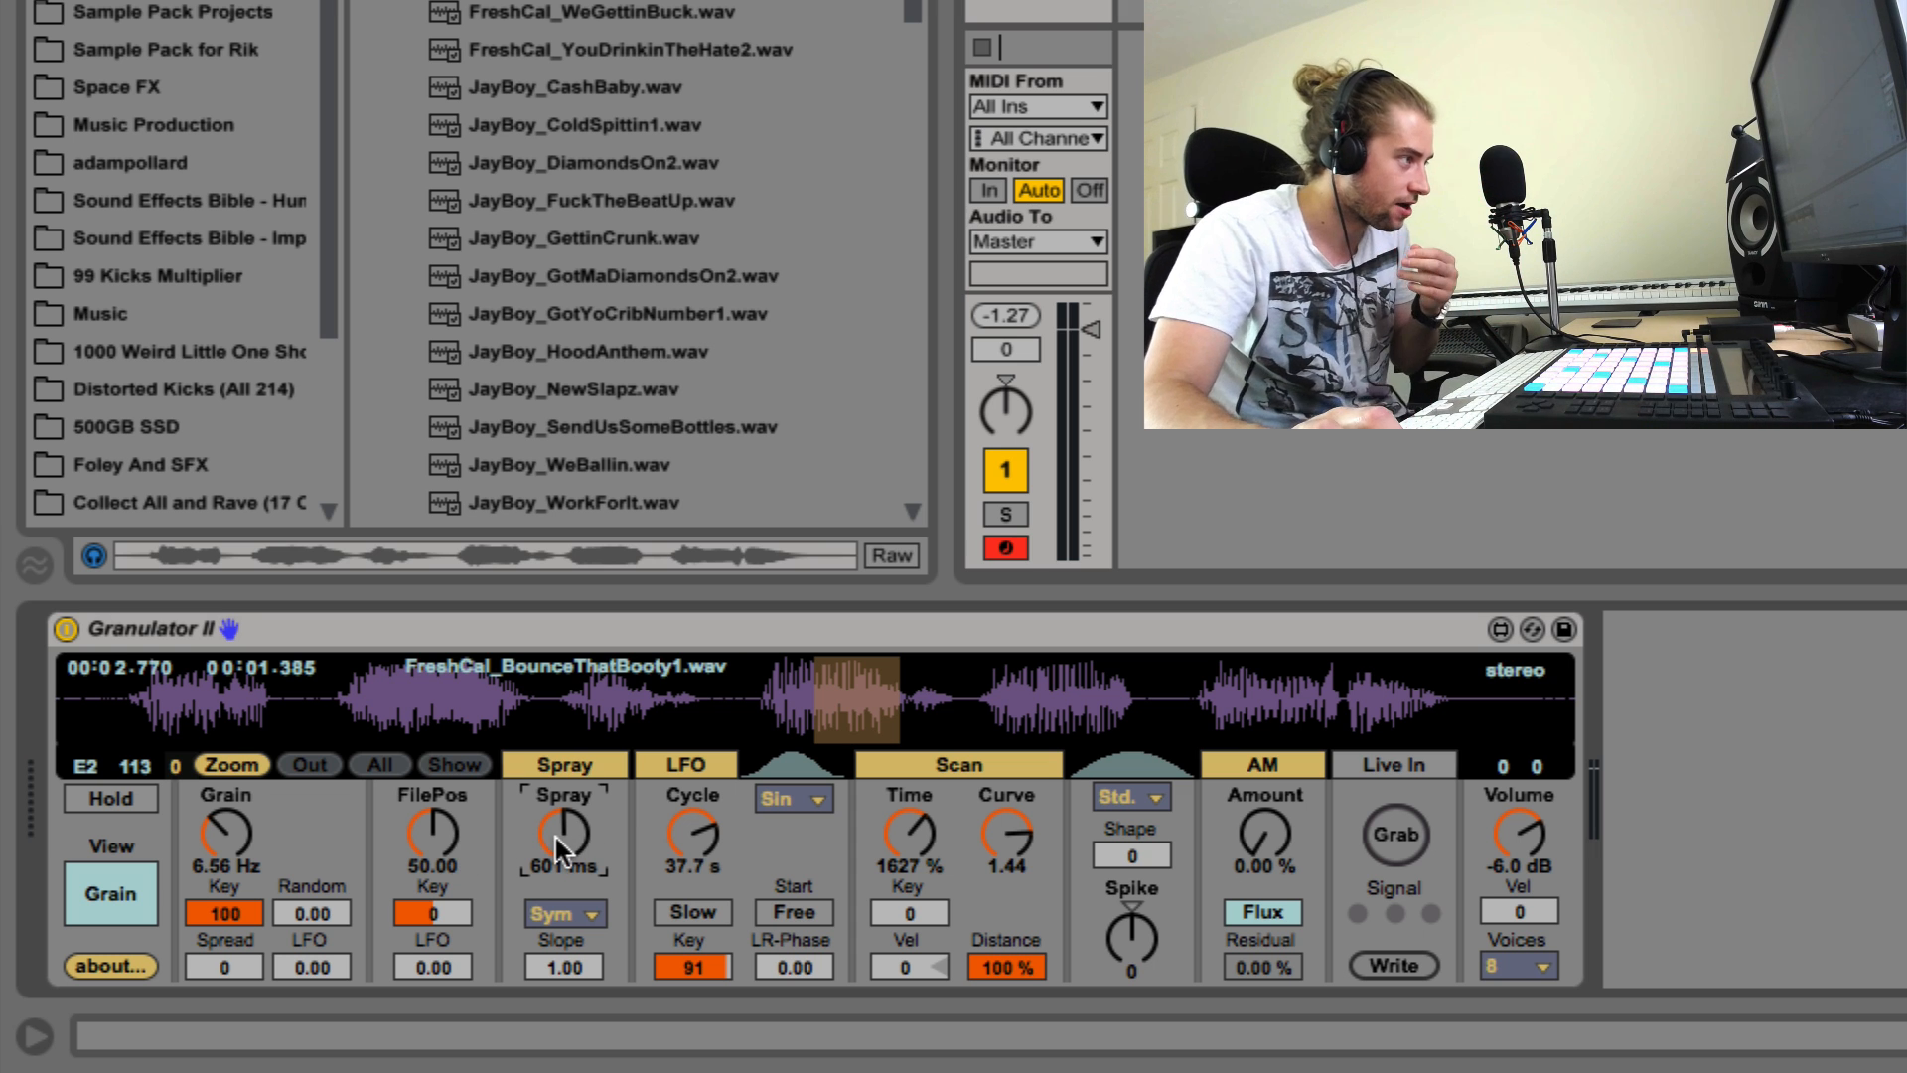
drag(553, 832, 554, 819)
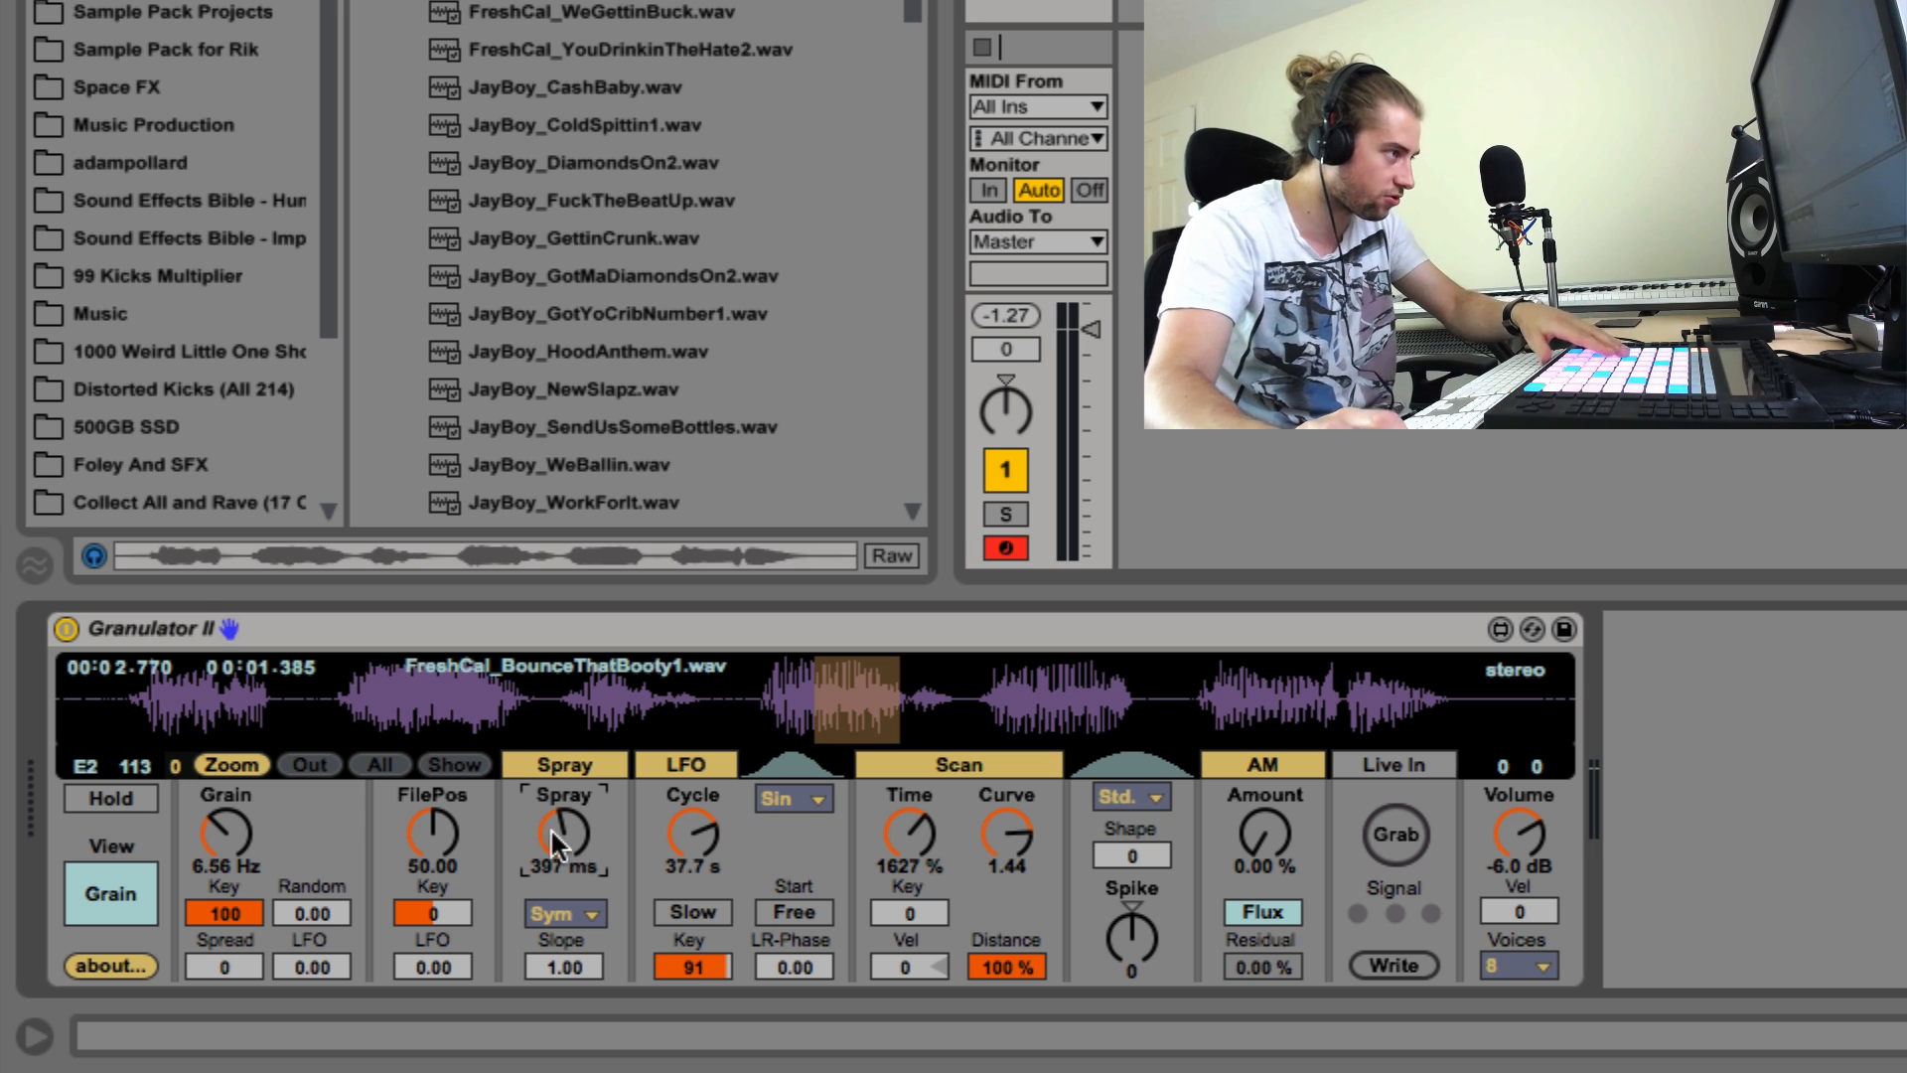
Step: Set the sample's file position to 44.49 and the grain window's Spike to -30
mouse_move(432, 831)
mouse_down()
mouse_move(432, 846)
mouse_move(407, 834)
mouse_up()
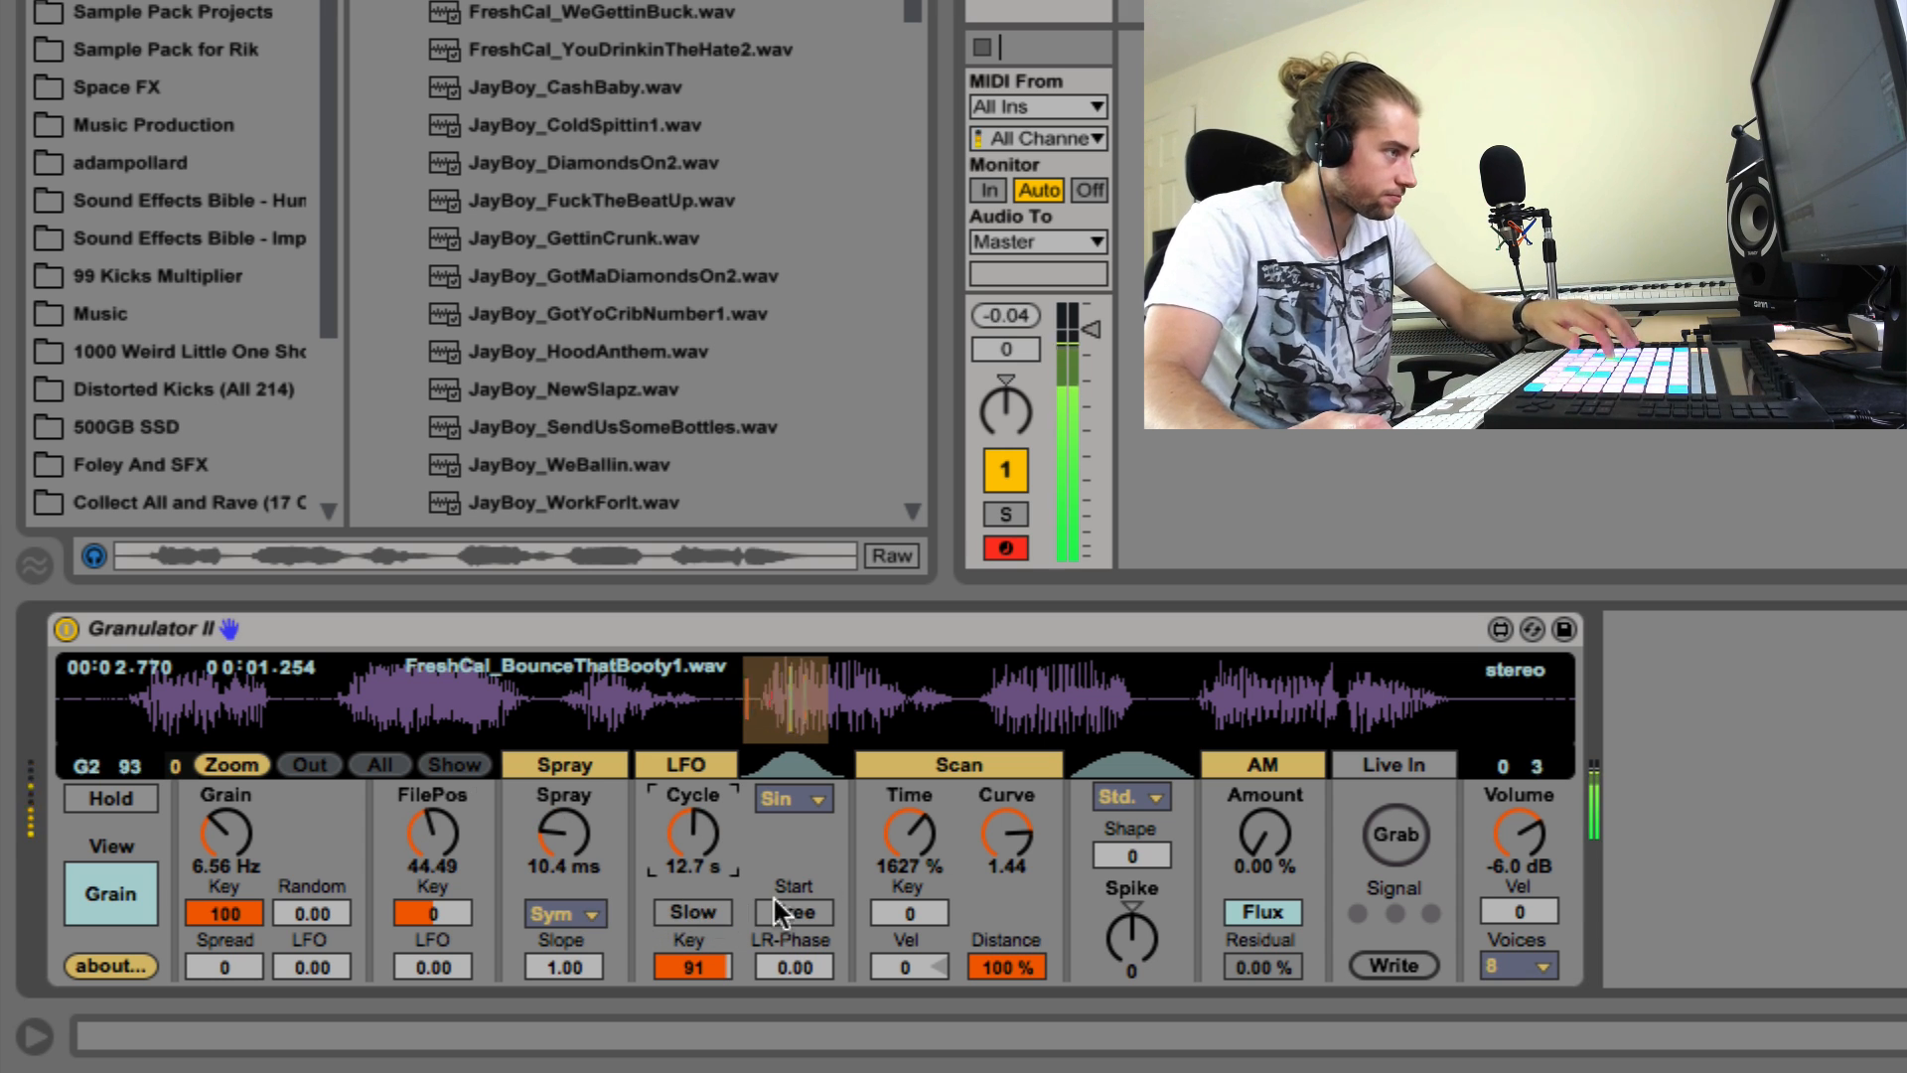
drag(1144, 932, 1145, 963)
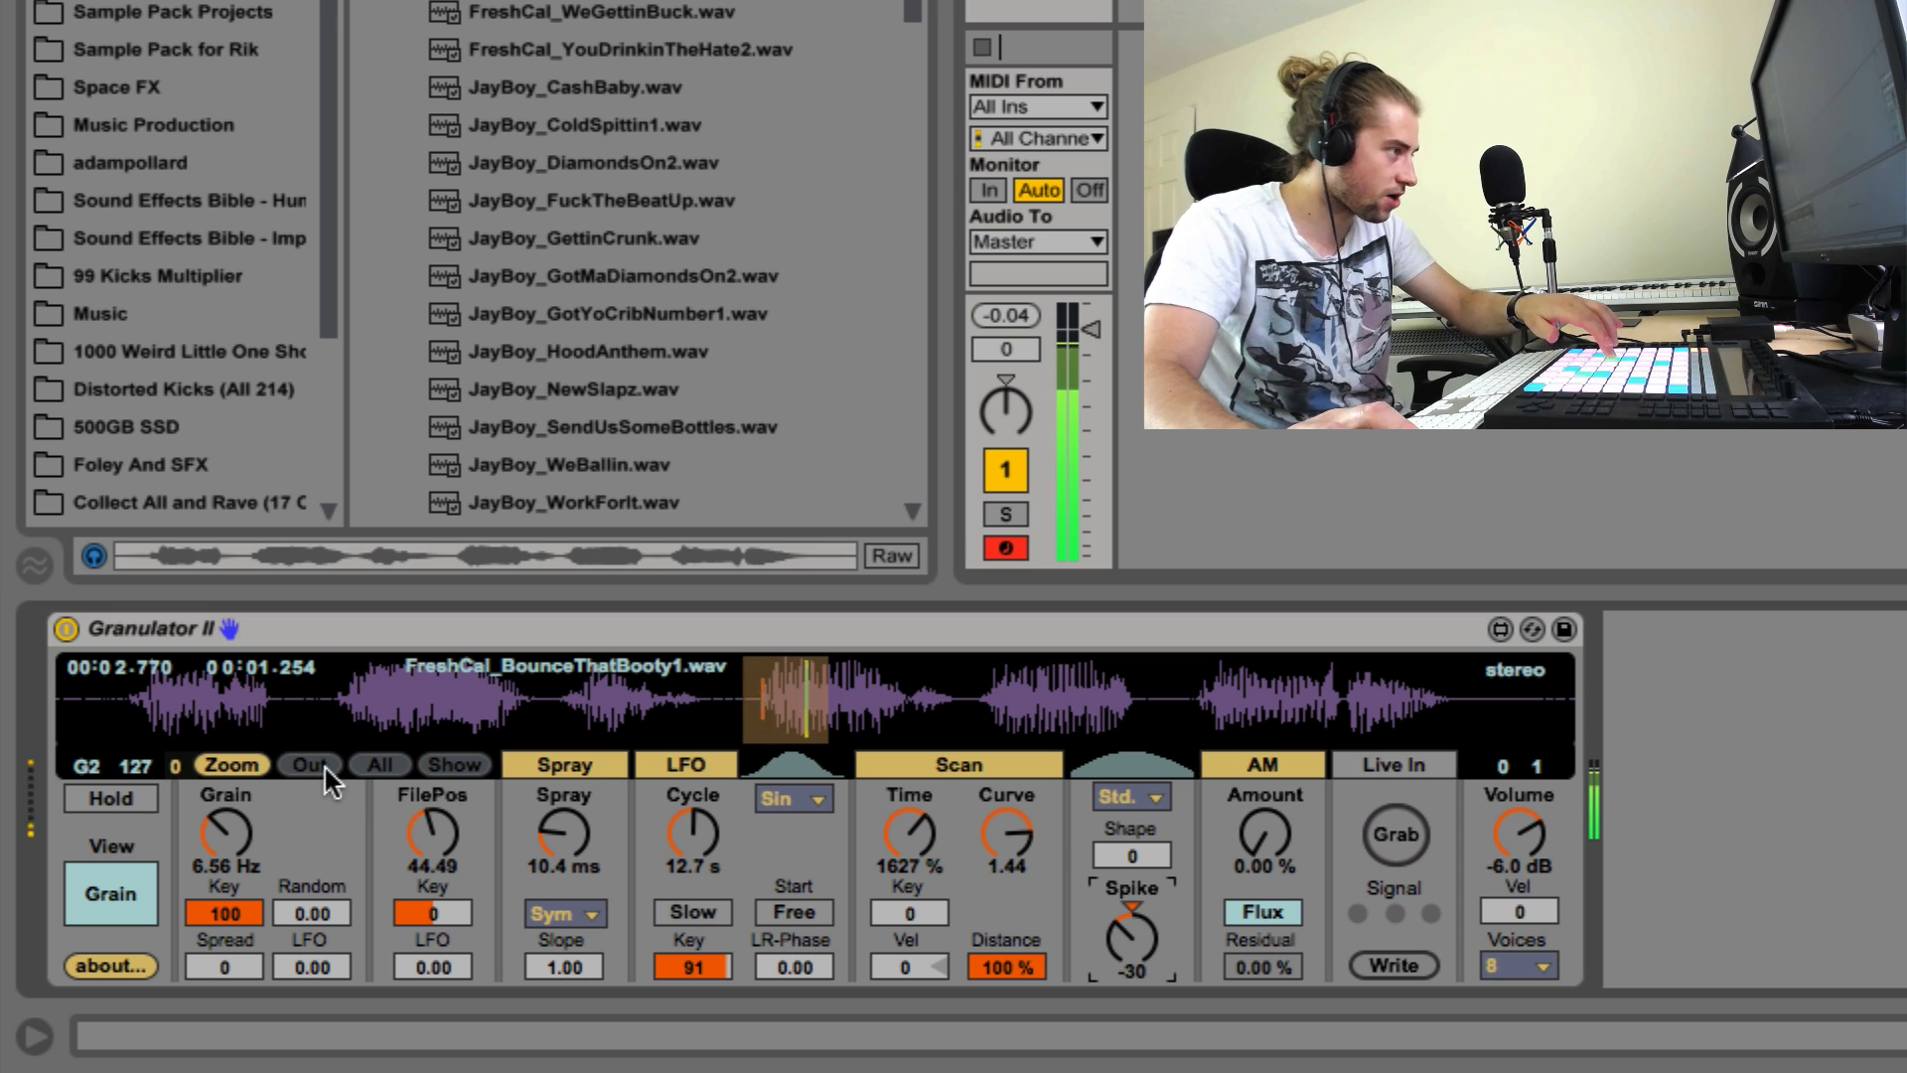
Step: Set Granulator II's file position to 22.44, LFO cycle to 810 ms and Scan time to 4866 %
drag(446, 827, 446, 785)
mouse_move(664, 834)
mouse_down()
mouse_move(664, 806)
mouse_move(663, 849)
mouse_up()
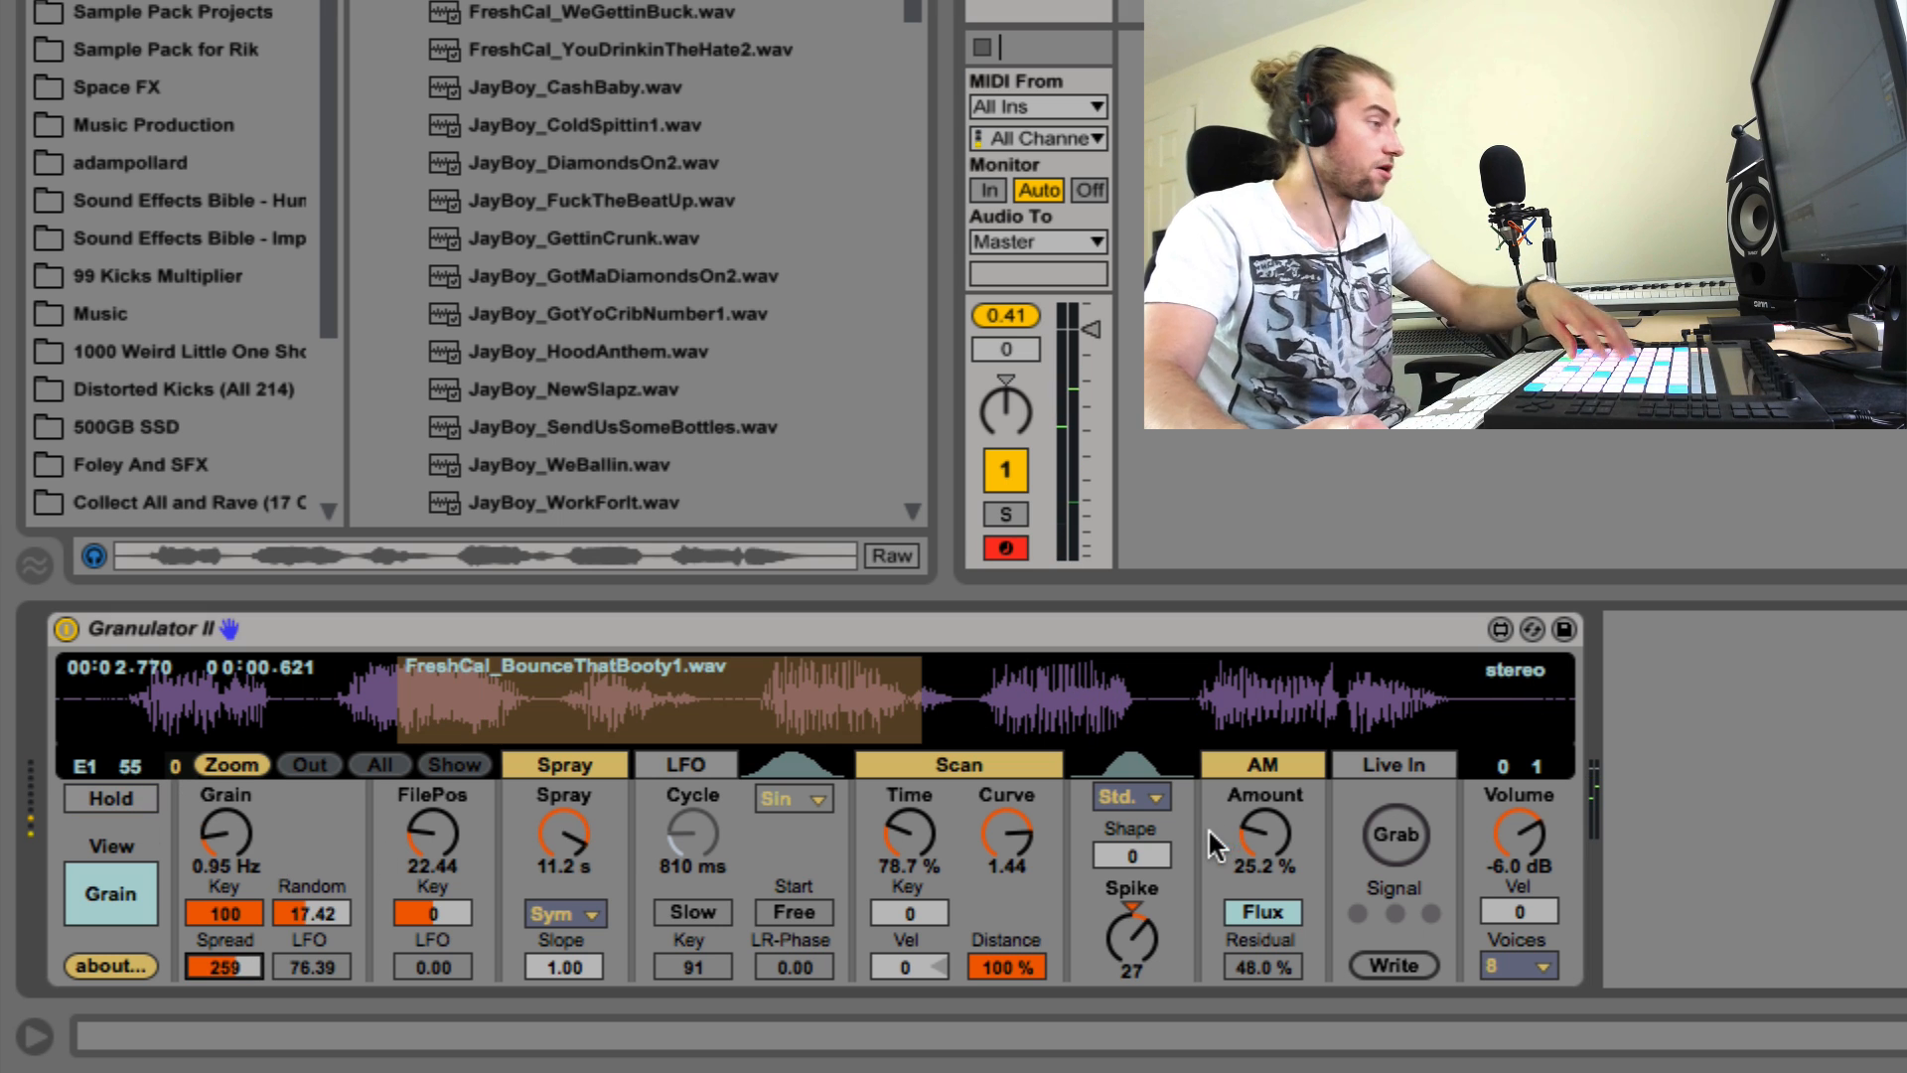
drag(909, 834, 909, 800)
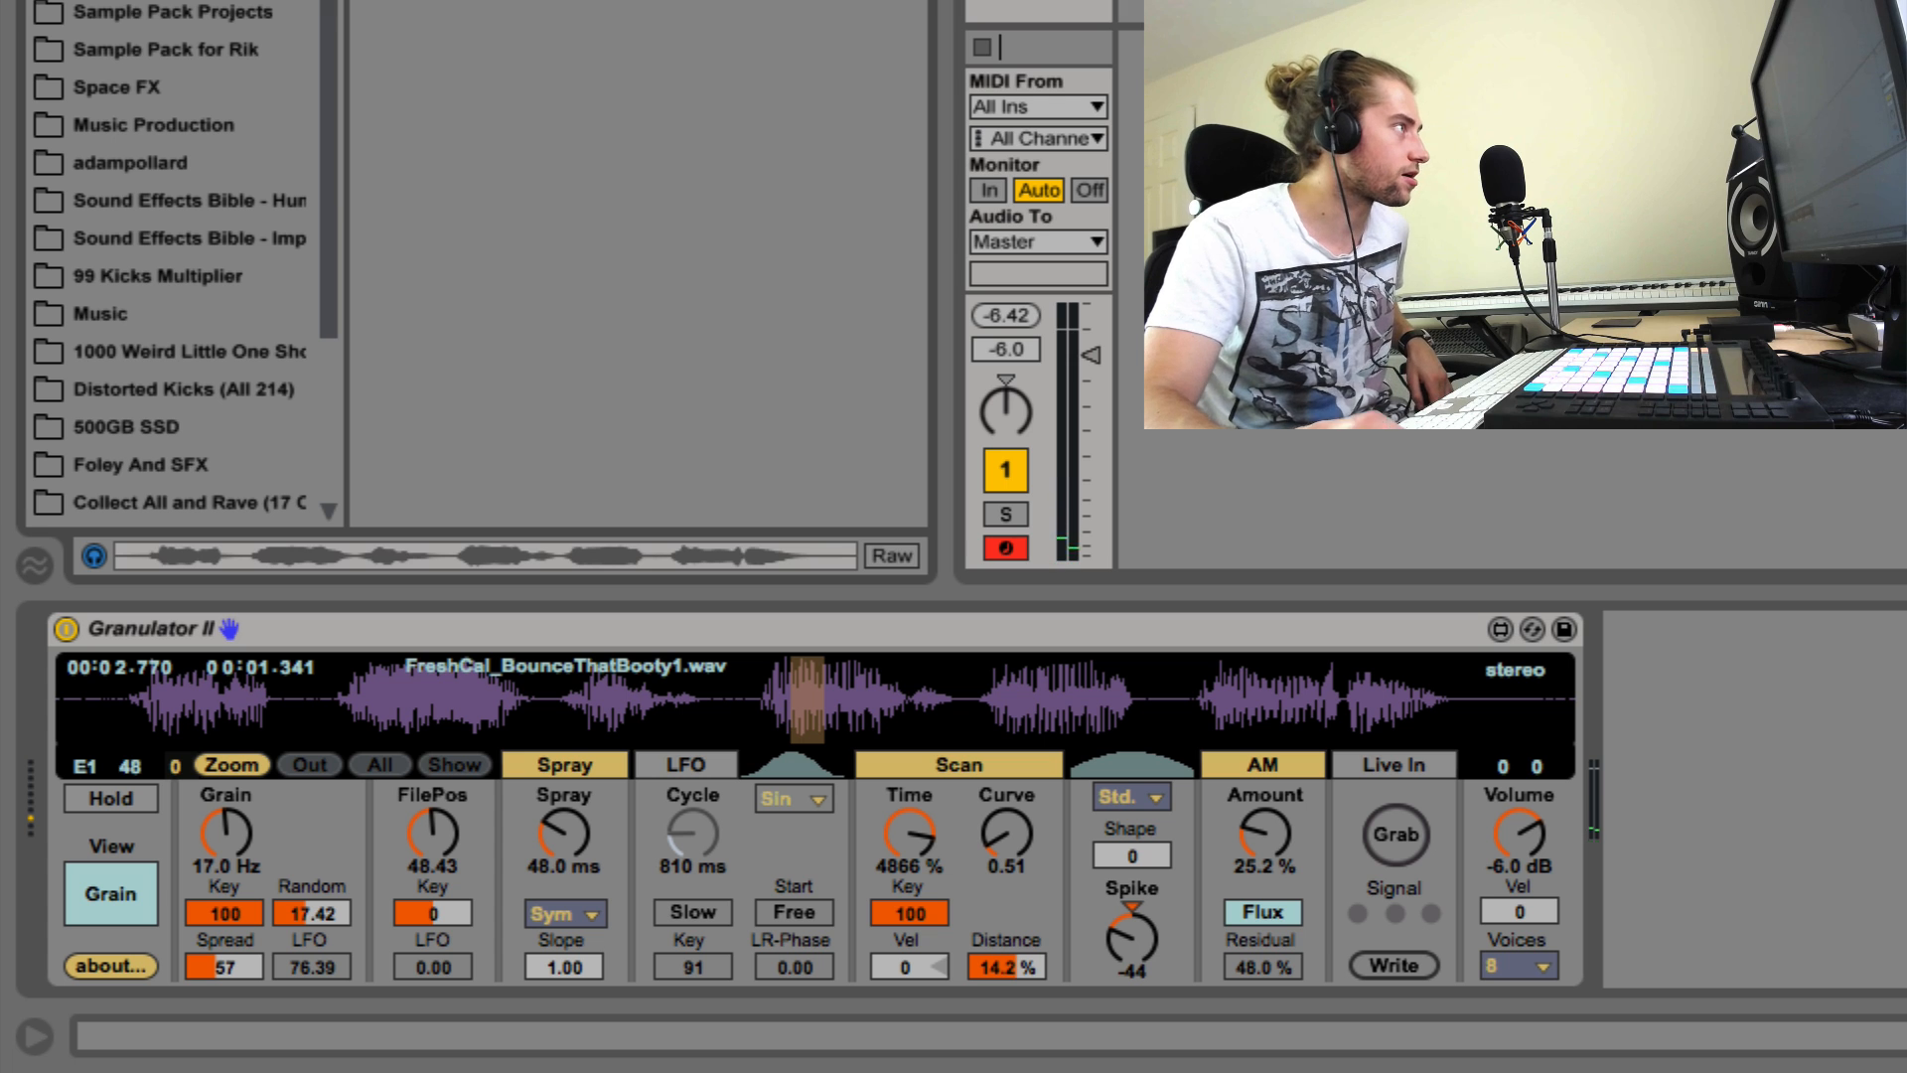
Step: Add the Toraverb plug-in after Granulator II on the track
scroll(598, 341, down, 5)
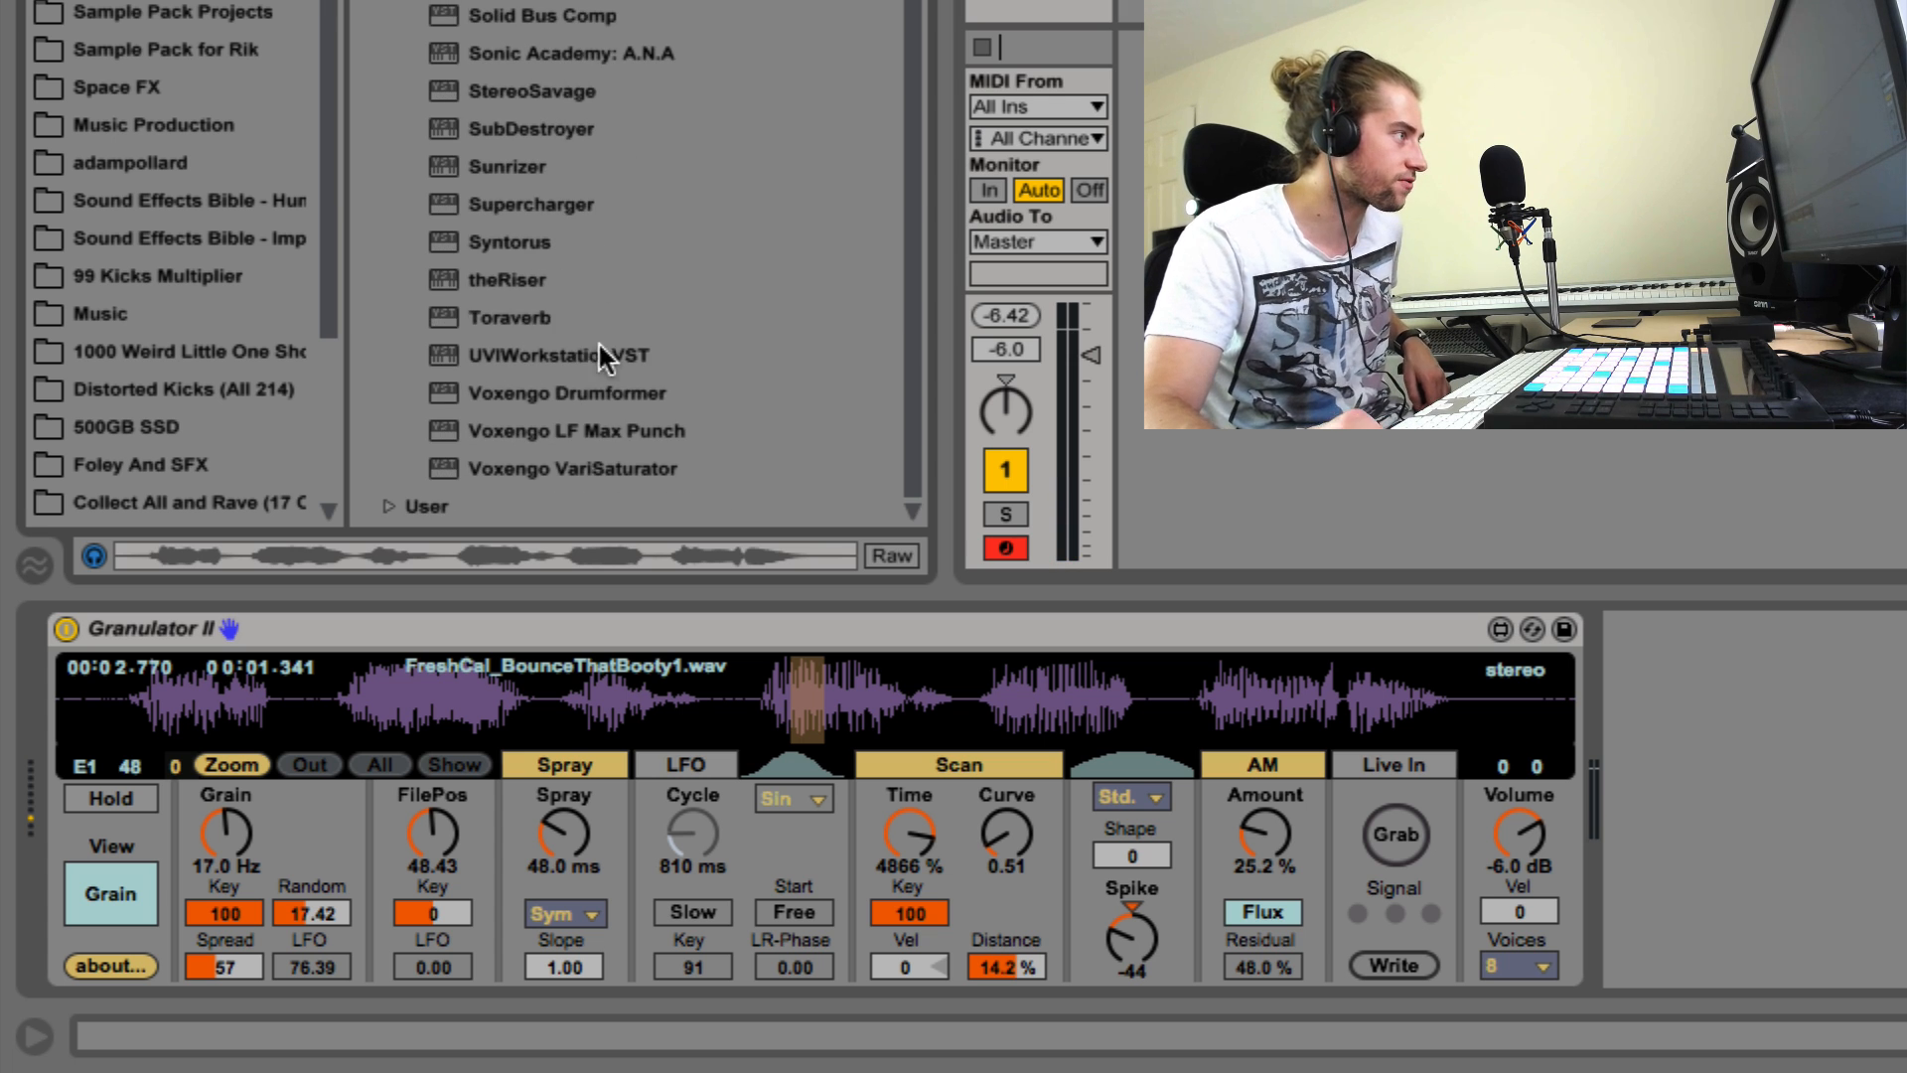
double_click(536, 317)
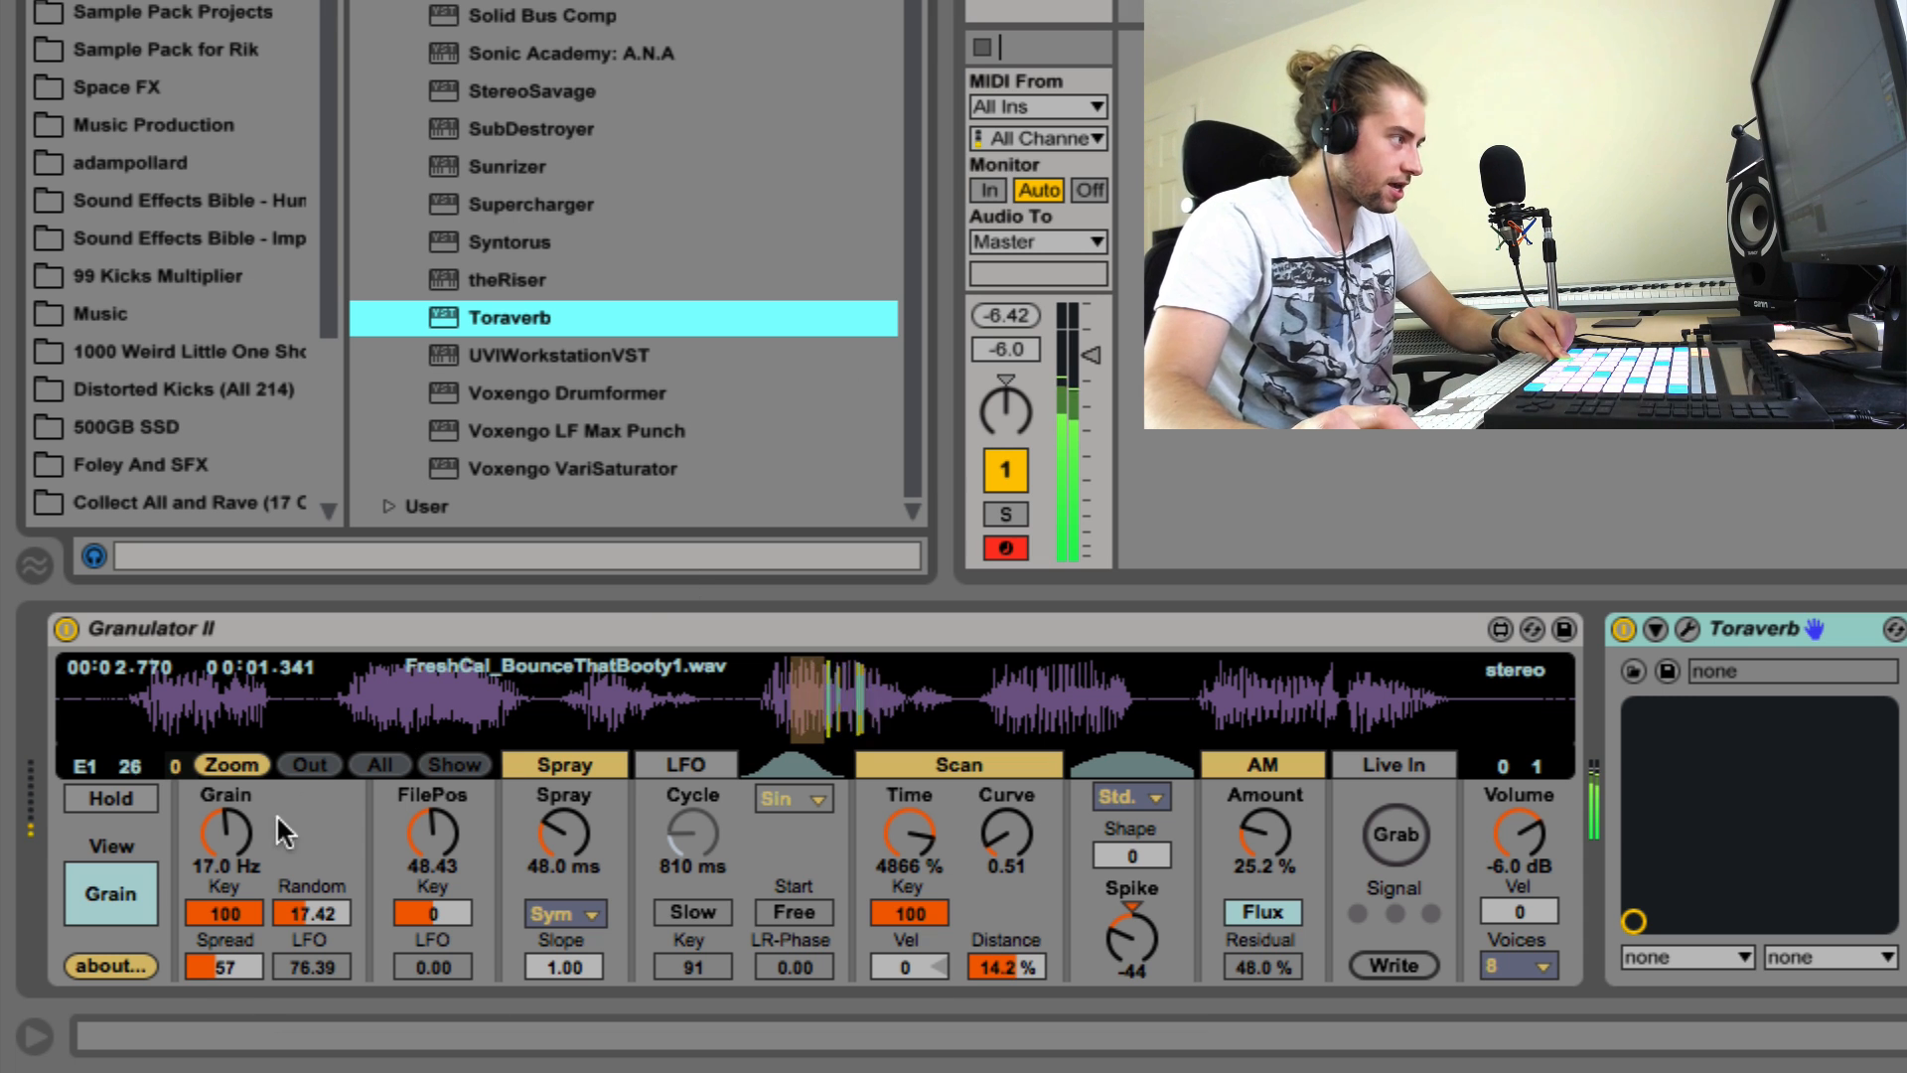
Step: Set the Grain rate to 48.7 Hz, then try Spike values of 28 and -58 and leave it at 24
mouse_move(237, 827)
mouse_down()
mouse_move(236, 884)
mouse_move(236, 826)
mouse_up()
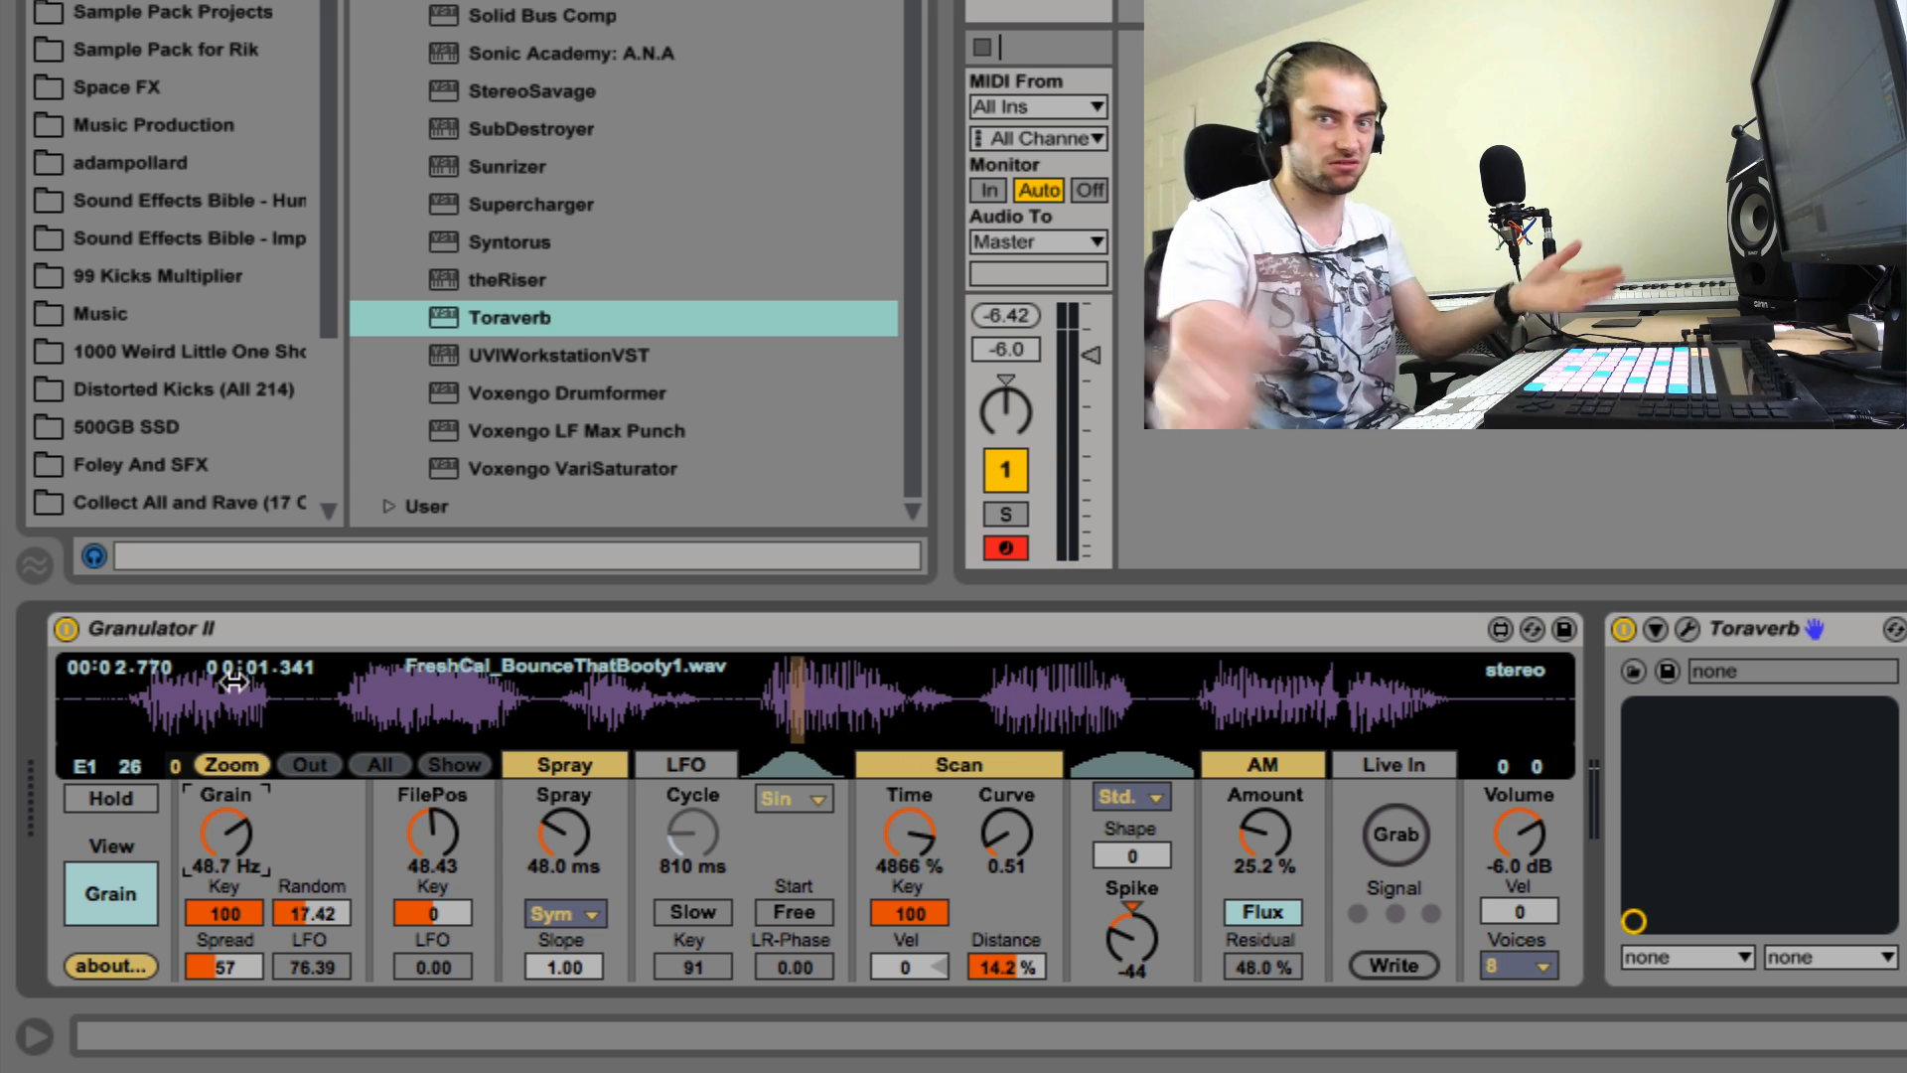
drag(1170, 894, 1170, 854)
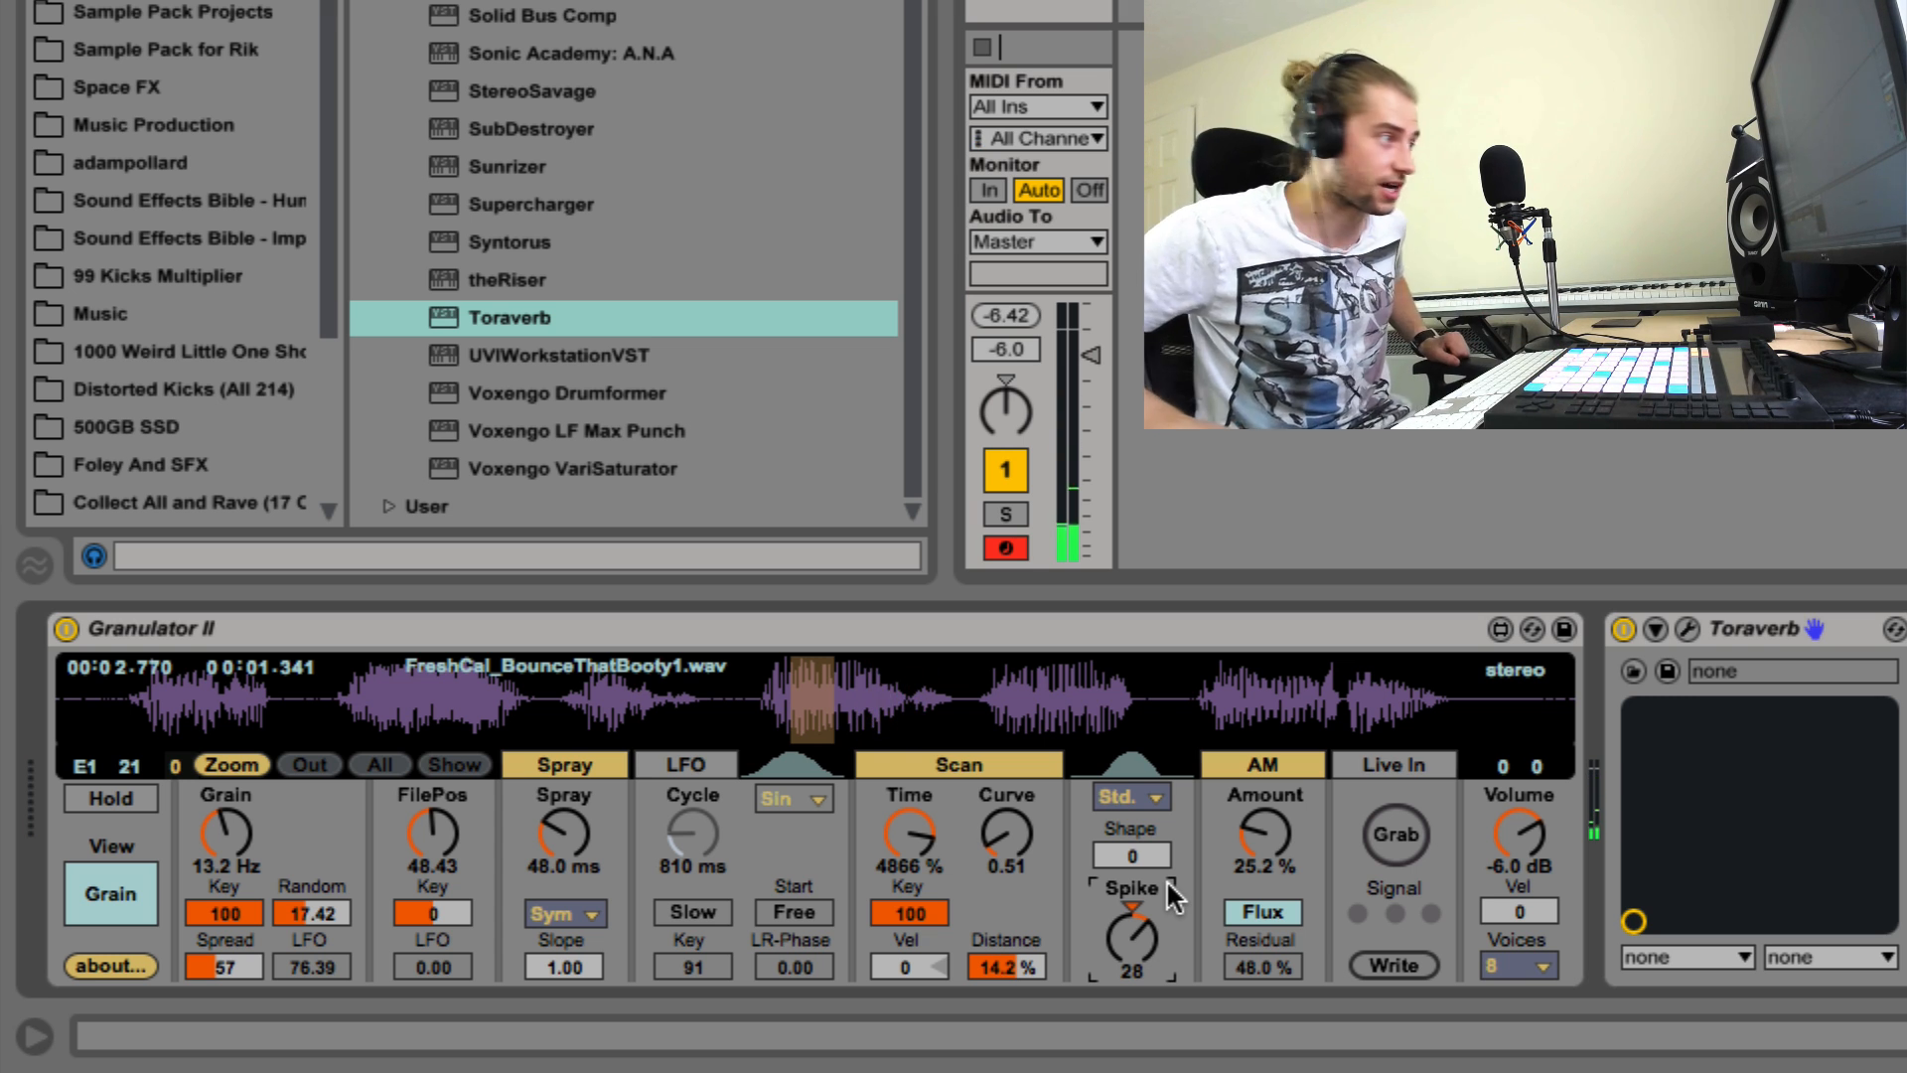
drag(1166, 881, 1166, 977)
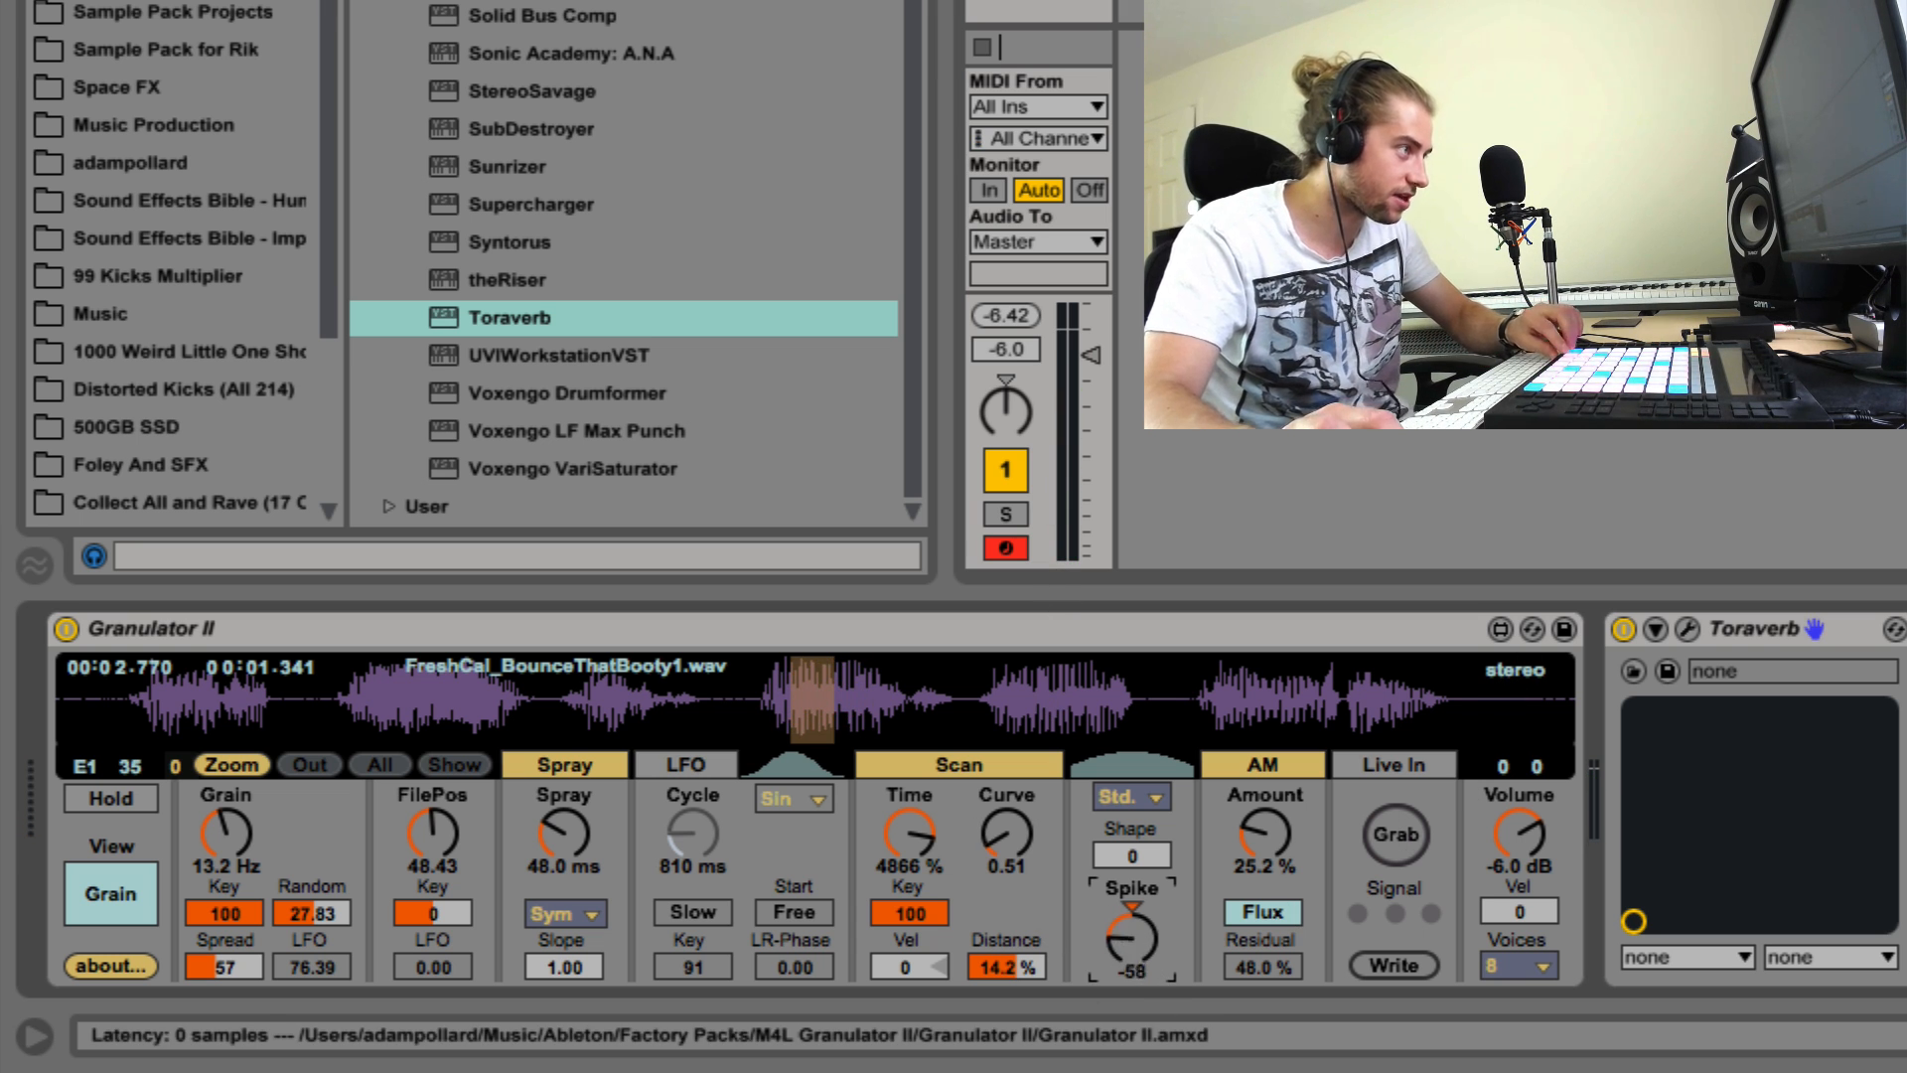
drag(1132, 936, 1133, 853)
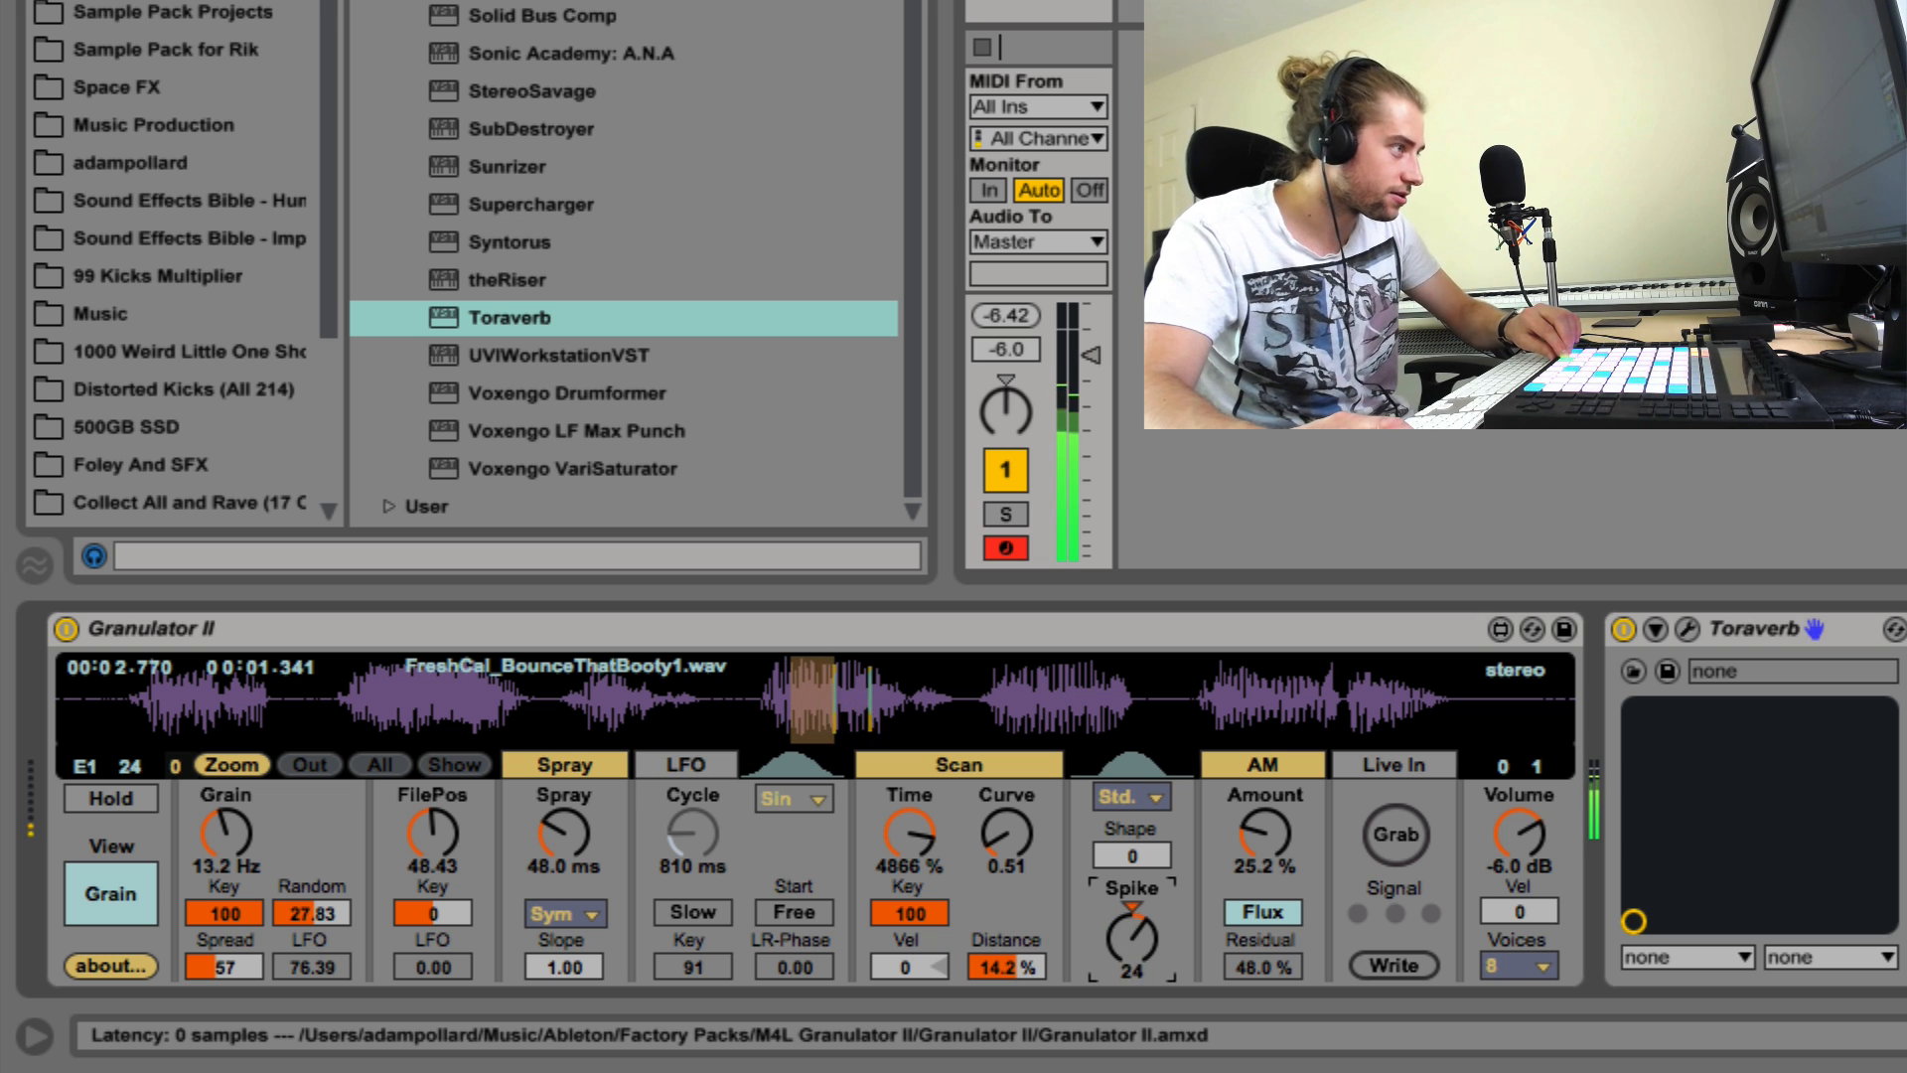